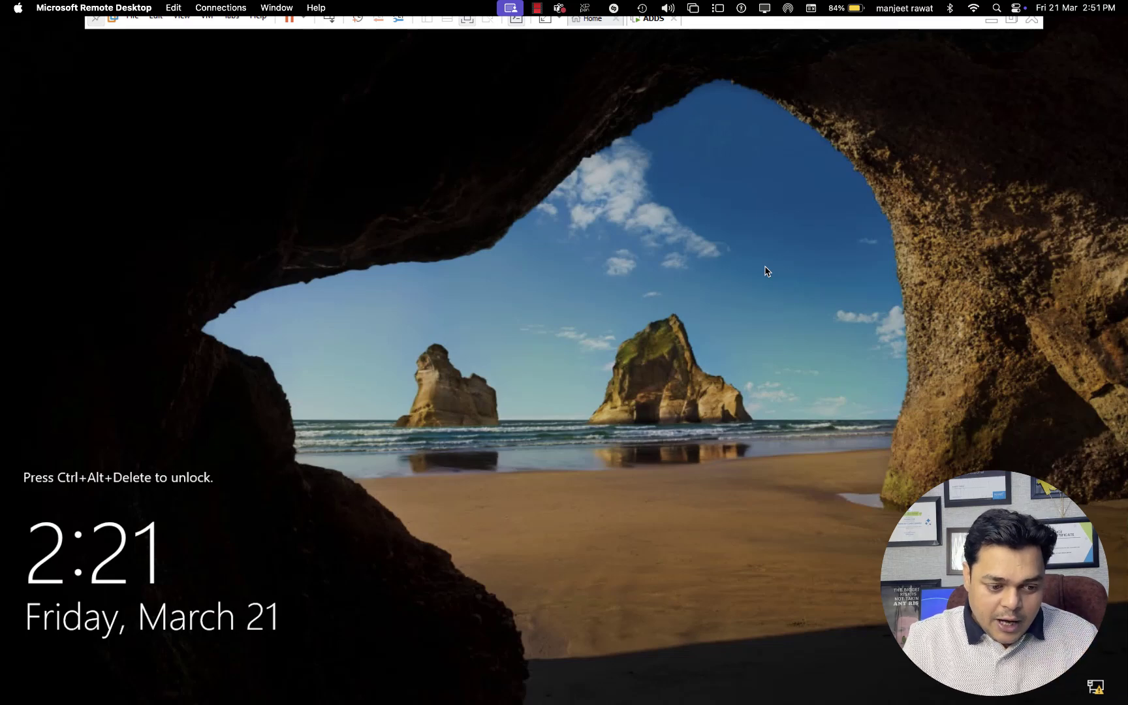
Leave the locked full-screen server session with Ctrl+Left to show the Mac desktop.
{"action": "key", "text": "ctrl+Left"}
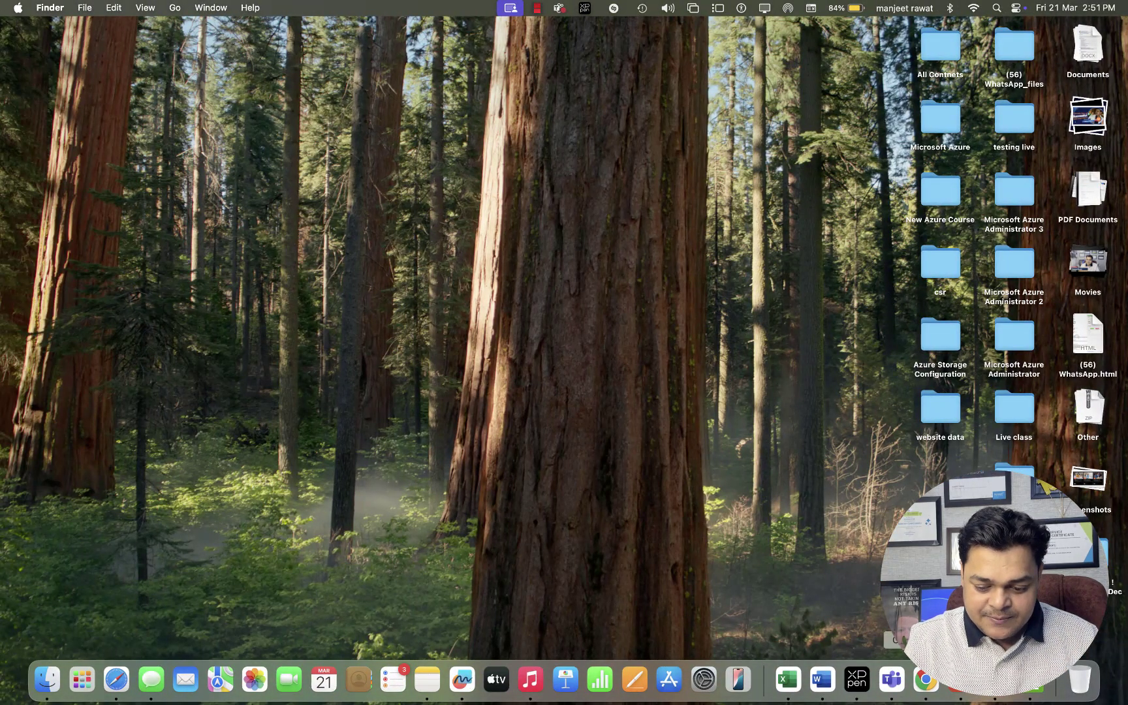
In green ink, sketch a monitor and tower labelled 'server 2019' and 'class.com' with a 0.7 mm pen.
{"action": "key", "text": "ctrl+Right"}
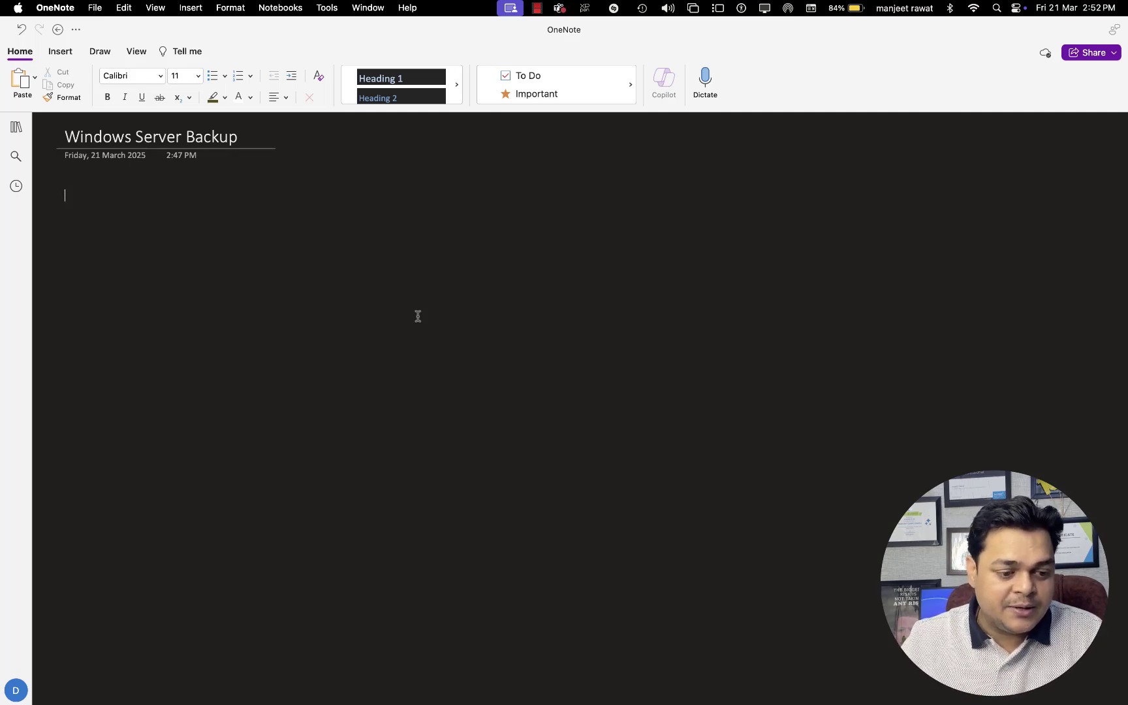
{"action": "left_click", "coordinate": [100, 51]}
{"action": "left_click", "coordinate": [307, 84]}
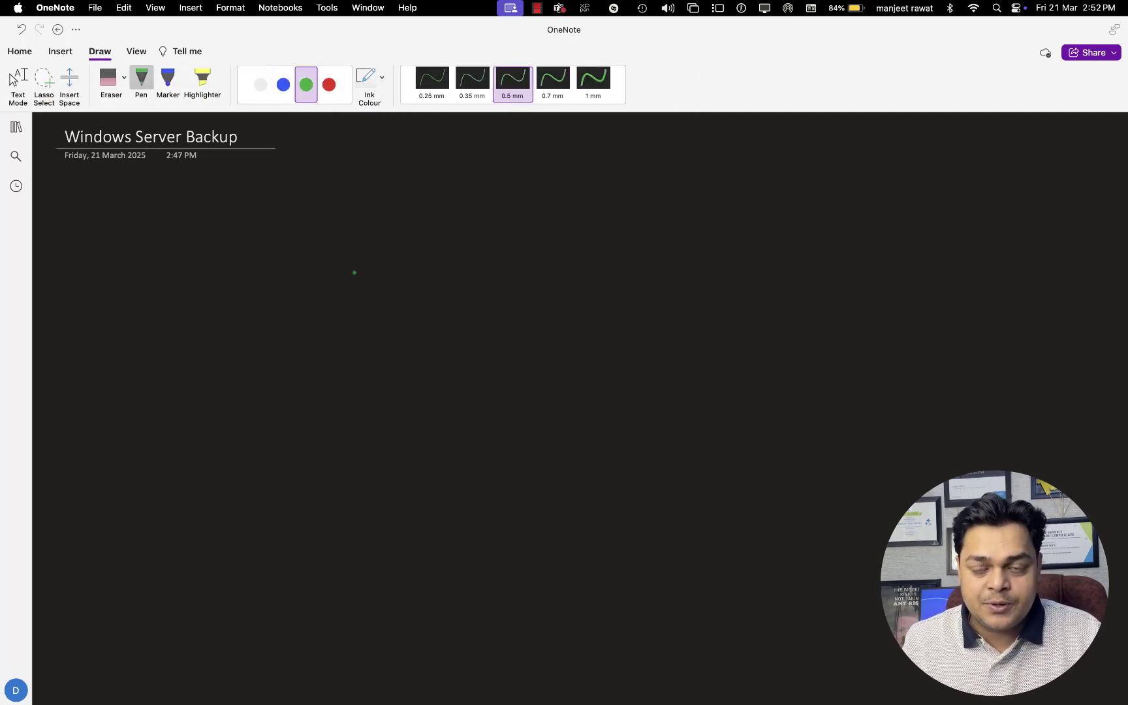
{"action": "key", "text": "Escape"}
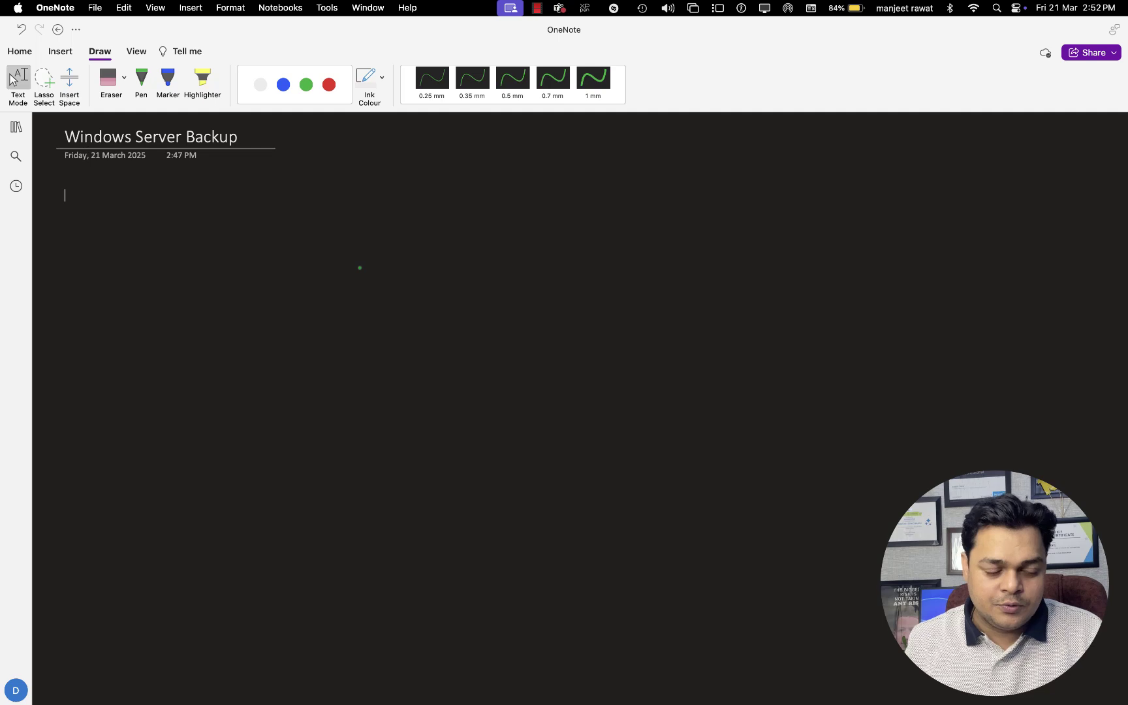
{"action": "left_click", "coordinate": [307, 84]}
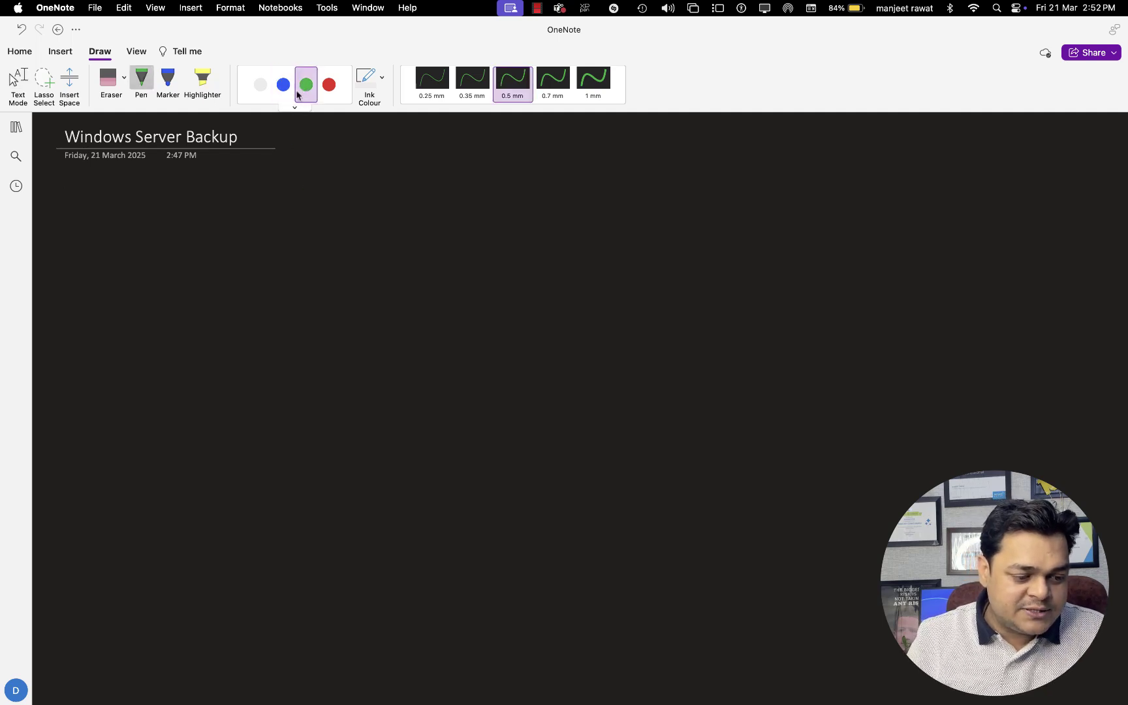
{"action": "mouse_move", "coordinate": [168, 236]}
{"action": "left_mouse_down"}
{"action": "mouse_move", "coordinate": [163, 277]}
{"action": "mouse_move", "coordinate": [191, 279]}
{"action": "mouse_move", "coordinate": [182, 286]}
{"action": "left_mouse_up"}
{"action": "mouse_move", "coordinate": [255, 239]}
{"action": "left_mouse_down"}
{"action": "mouse_move", "coordinate": [254, 288]}
{"action": "mouse_move", "coordinate": [278, 291]}
{"action": "mouse_move", "coordinate": [253, 288]}
{"action": "left_mouse_up"}
{"action": "left_click_drag", "start_coordinate": [201, 208], "coordinate": [327, 222]}
{"action": "left_click", "coordinate": [553, 82]}
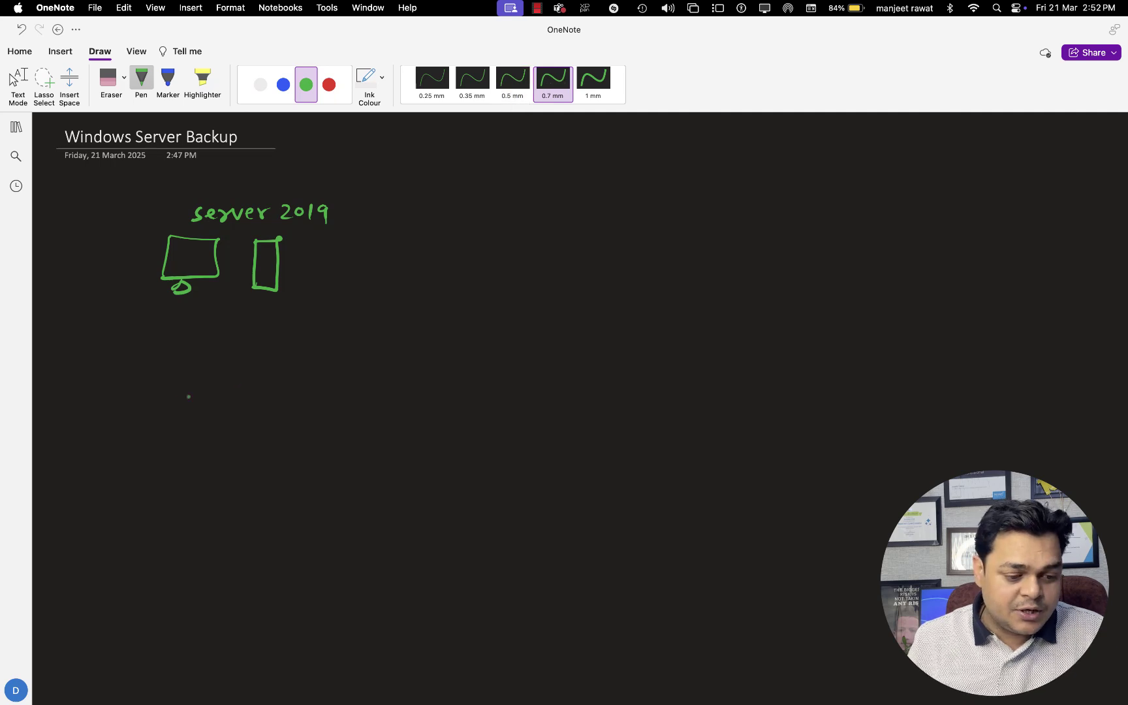
{"action": "mouse_move", "coordinate": [180, 341]}
{"action": "left_mouse_down"}
{"action": "mouse_move", "coordinate": [169, 353]}
{"action": "mouse_move", "coordinate": [304, 356]}
{"action": "left_mouse_up"}
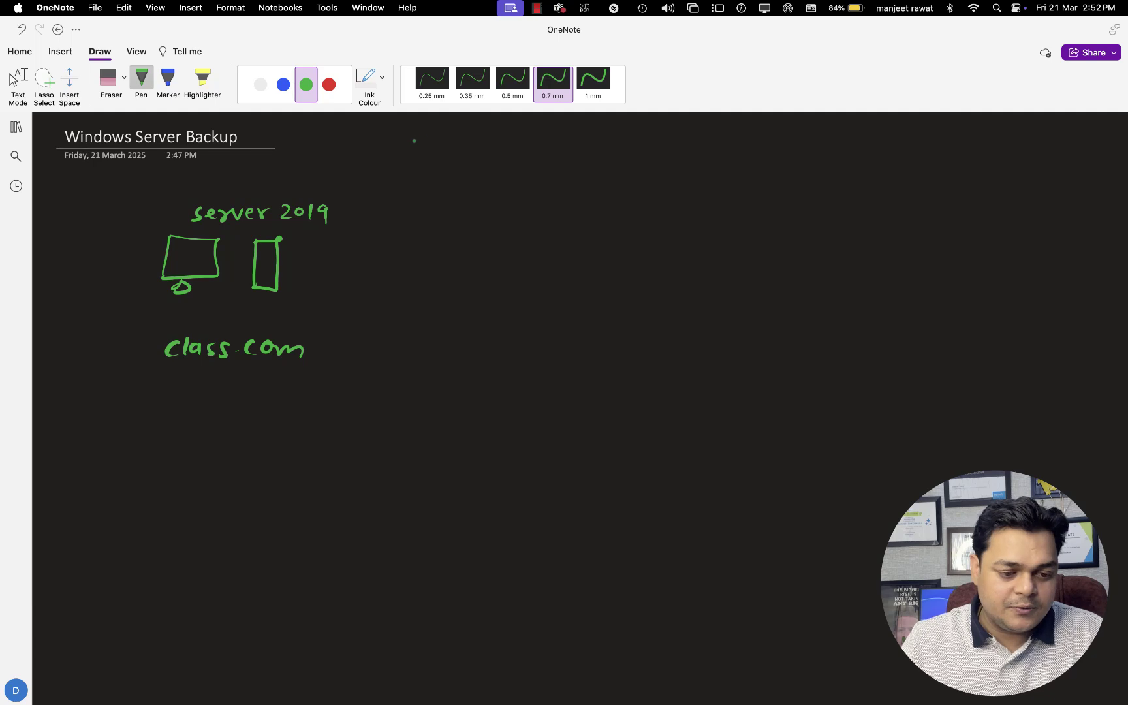
In red ink, list objects, Containers, GPOs and DNS below class.com and bracket them with a tall brace.
{"action": "left_click", "coordinate": [330, 84]}
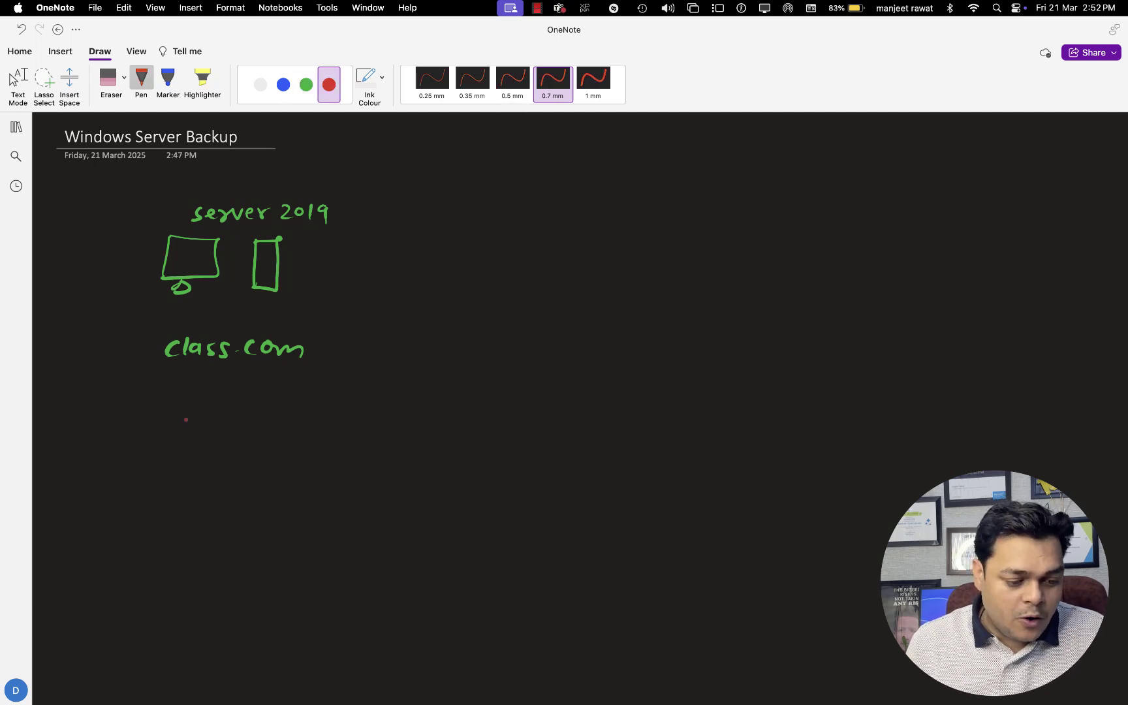
{"action": "mouse_move", "coordinate": [186, 401]}
{"action": "left_mouse_down"}
{"action": "mouse_move", "coordinate": [207, 426]}
{"action": "mouse_move", "coordinate": [246, 420]}
{"action": "left_mouse_up"}
{"action": "mouse_move", "coordinate": [259, 399]}
{"action": "left_mouse_down"}
{"action": "mouse_move", "coordinate": [262, 420]}
{"action": "mouse_move", "coordinate": [278, 416]}
{"action": "left_mouse_up"}
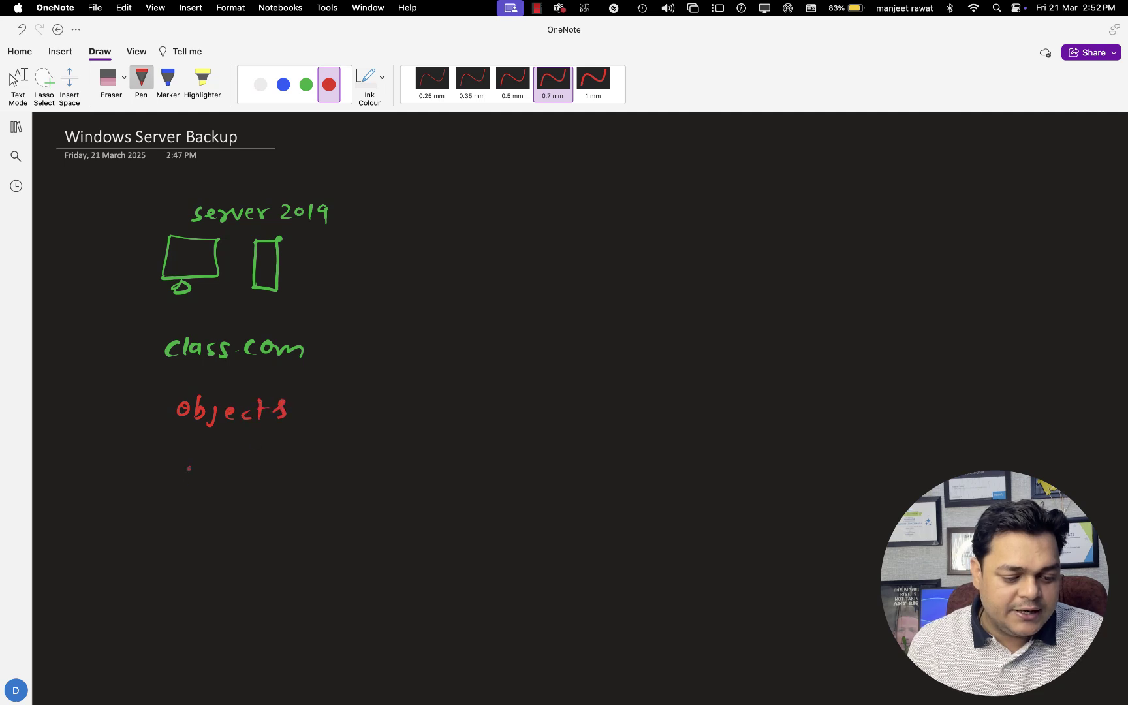
{"action": "left_click_drag", "start_coordinate": [194, 464], "coordinate": [193, 481]}
{"action": "left_click_drag", "start_coordinate": [204, 469], "coordinate": [237, 481]}
{"action": "mouse_move", "coordinate": [232, 470]}
{"action": "left_mouse_down"}
{"action": "mouse_move", "coordinate": [299, 480]}
{"action": "mouse_move", "coordinate": [317, 469]}
{"action": "left_mouse_up"}
{"action": "left_click_drag", "start_coordinate": [326, 467], "coordinate": [309, 490]}
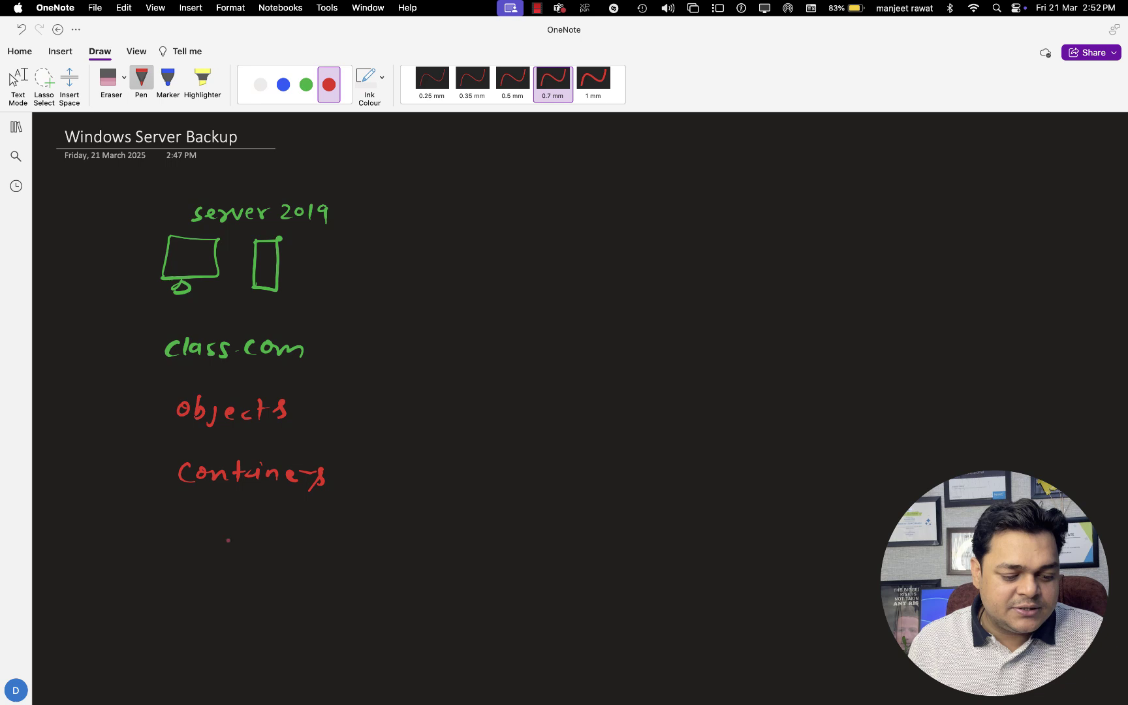
{"action": "left_click_drag", "start_coordinate": [221, 506], "coordinate": [218, 530]}
{"action": "left_click_drag", "start_coordinate": [237, 508], "coordinate": [238, 528]}
{"action": "left_click_drag", "start_coordinate": [236, 509], "coordinate": [291, 524]}
{"action": "left_click", "coordinate": [254, 517]}
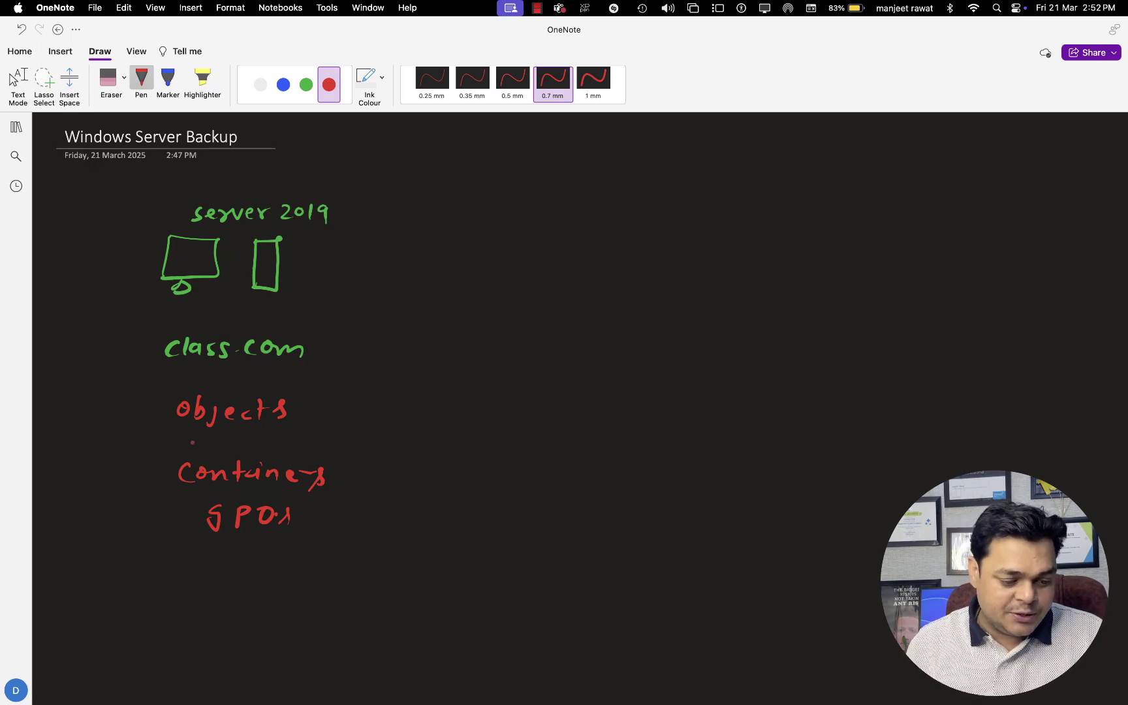
{"action": "left_click_drag", "start_coordinate": [214, 554], "coordinate": [208, 575]}
{"action": "mouse_move", "coordinate": [232, 572]}
{"action": "left_mouse_down"}
{"action": "mouse_move", "coordinate": [234, 557]}
{"action": "mouse_move", "coordinate": [254, 553]}
{"action": "left_mouse_up"}
{"action": "left_click_drag", "start_coordinate": [265, 555], "coordinate": [254, 572]}
{"action": "left_click_drag", "start_coordinate": [290, 513], "coordinate": [295, 507]}
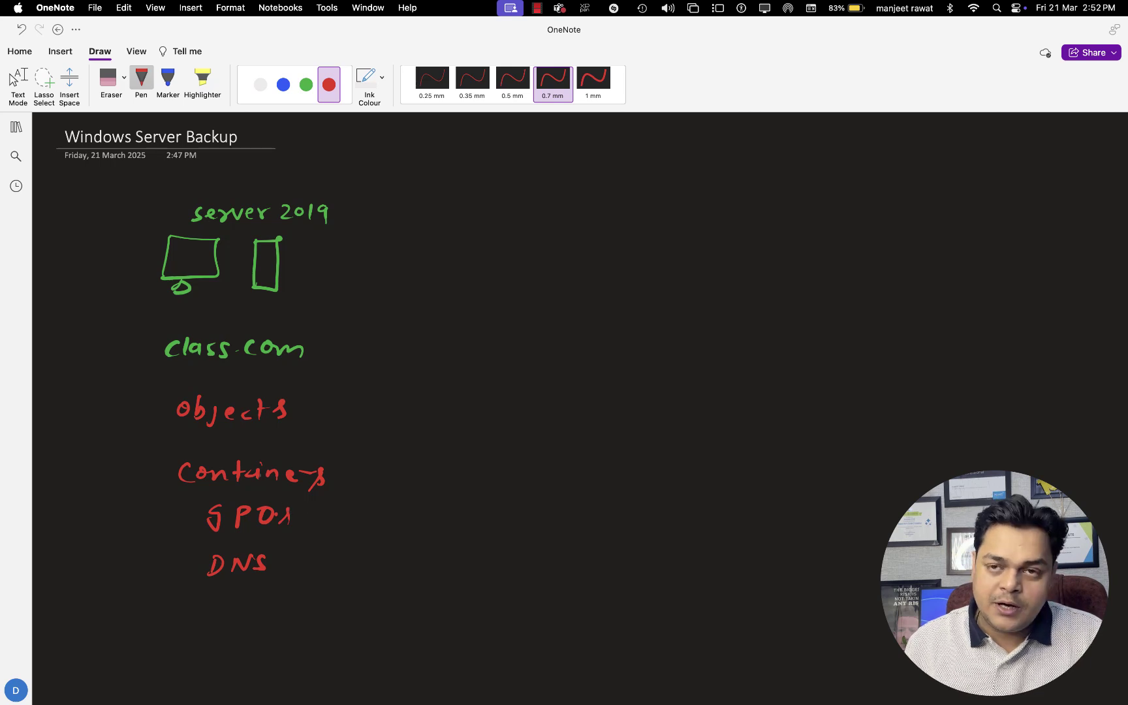
{"action": "mouse_move", "coordinate": [321, 392]}
{"action": "left_mouse_down"}
{"action": "mouse_move", "coordinate": [345, 476]}
{"action": "mouse_move", "coordinate": [314, 564]}
{"action": "left_mouse_up"}
In green ink, draw an arrow from the brace to 'ADDS Backup'.
{"action": "left_click", "coordinate": [306, 84]}
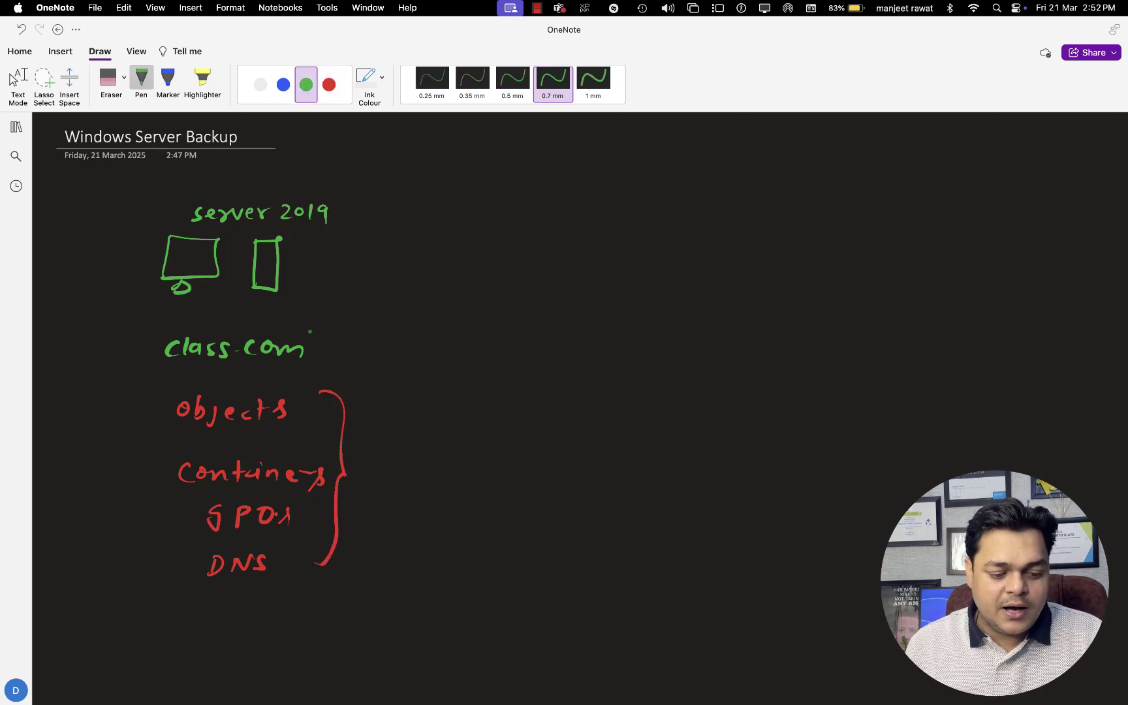
{"action": "mouse_move", "coordinate": [371, 461]}
{"action": "left_mouse_down"}
{"action": "mouse_move", "coordinate": [391, 460]}
{"action": "mouse_move", "coordinate": [386, 481]}
{"action": "mouse_move", "coordinate": [442, 475]}
{"action": "left_mouse_up"}
{"action": "left_click_drag", "start_coordinate": [447, 457], "coordinate": [449, 476]}
{"action": "mouse_move", "coordinate": [468, 456]}
{"action": "left_mouse_down"}
{"action": "mouse_move", "coordinate": [468, 473]}
{"action": "mouse_move", "coordinate": [496, 457]}
{"action": "mouse_move", "coordinate": [484, 475]}
{"action": "left_mouse_up"}
{"action": "mouse_move", "coordinate": [529, 459]}
{"action": "left_mouse_down"}
{"action": "mouse_move", "coordinate": [531, 476]}
{"action": "mouse_move", "coordinate": [602, 462]}
{"action": "mouse_move", "coordinate": [655, 486]}
{"action": "left_mouse_up"}
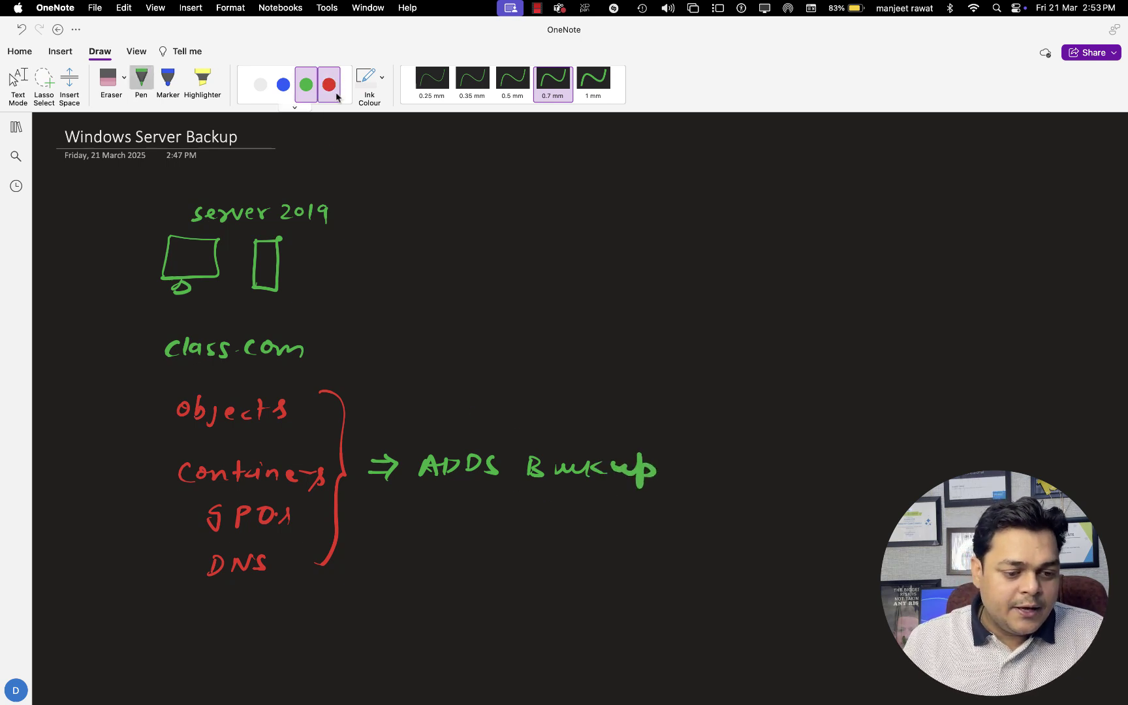
In blue ink, write step 1: 'Install Windows Server Backup feature'.
{"action": "left_click", "coordinate": [330, 84]}
{"action": "left_click", "coordinate": [284, 85]}
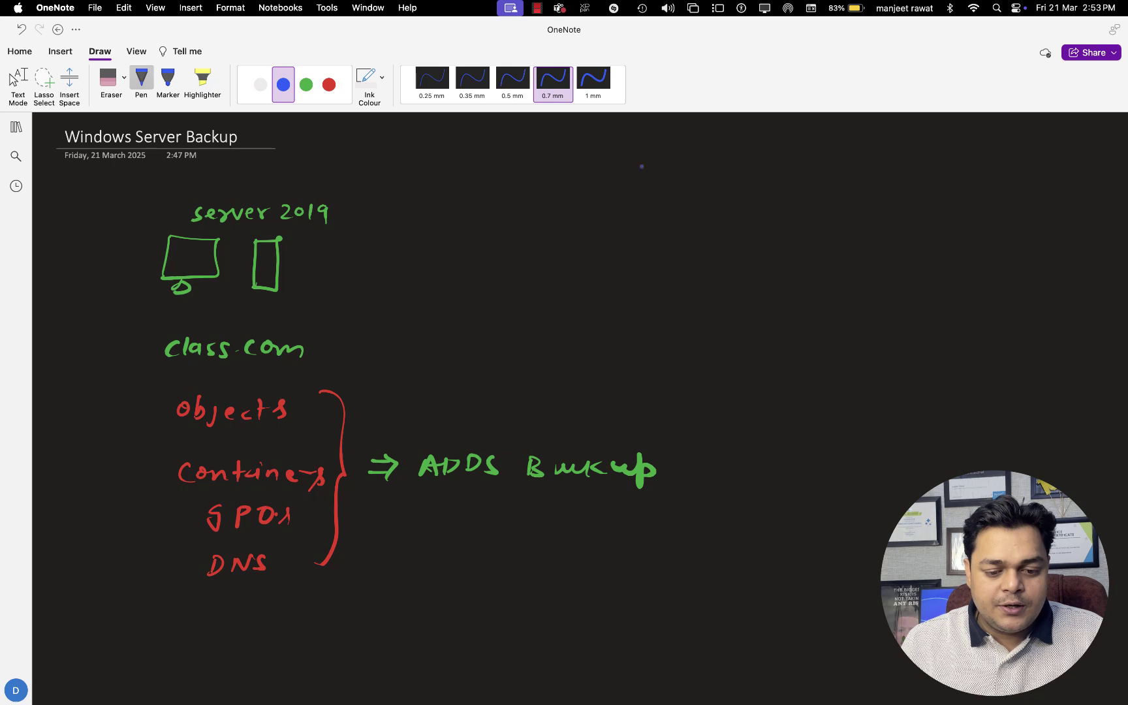
{"action": "mouse_move", "coordinate": [633, 156]}
{"action": "left_mouse_down"}
{"action": "mouse_move", "coordinate": [631, 177]}
{"action": "mouse_move", "coordinate": [690, 177]}
{"action": "left_mouse_up"}
{"action": "mouse_move", "coordinate": [699, 157]}
{"action": "left_mouse_down"}
{"action": "mouse_move", "coordinate": [700, 178]}
{"action": "mouse_move", "coordinate": [715, 175]}
{"action": "left_mouse_up"}
{"action": "left_click_drag", "start_coordinate": [721, 154], "coordinate": [730, 177]}
{"action": "mouse_move", "coordinate": [732, 154]}
{"action": "left_mouse_down"}
{"action": "mouse_move", "coordinate": [738, 178]}
{"action": "mouse_move", "coordinate": [790, 163]}
{"action": "mouse_move", "coordinate": [789, 174]}
{"action": "left_mouse_up"}
{"action": "left_click", "coordinate": [792, 157]}
{"action": "mouse_move", "coordinate": [794, 172]}
{"action": "left_mouse_down"}
{"action": "mouse_move", "coordinate": [836, 157]}
{"action": "mouse_move", "coordinate": [852, 185]}
{"action": "mouse_move", "coordinate": [960, 157]}
{"action": "left_mouse_up"}
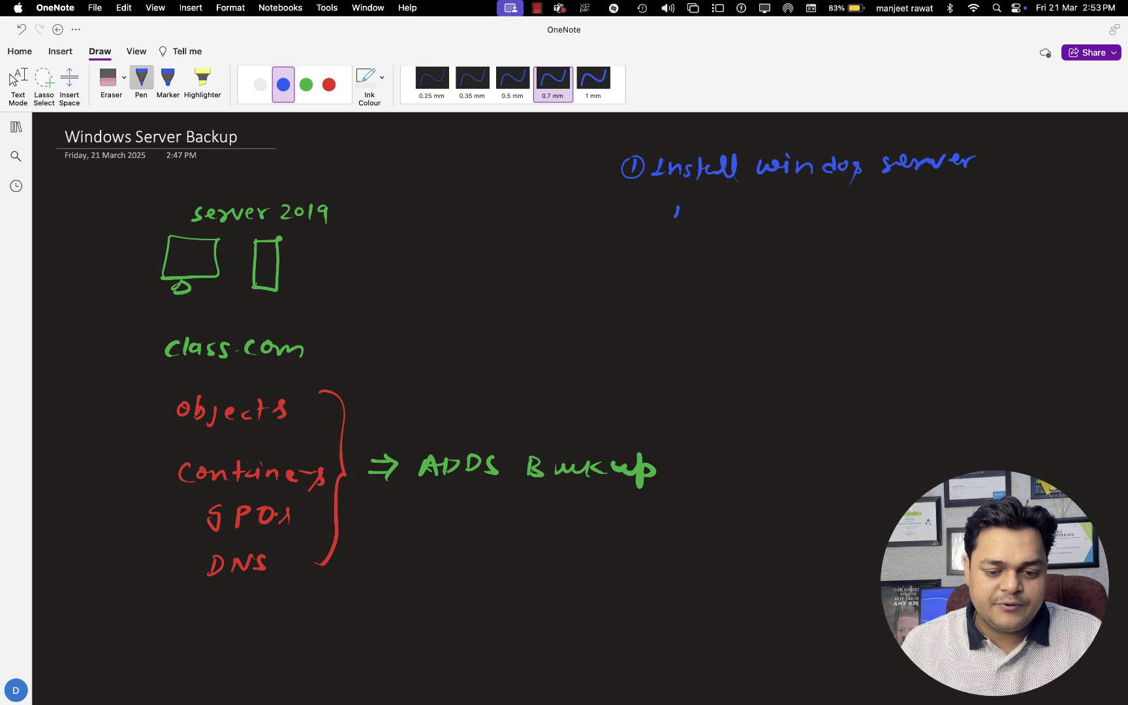
{"action": "mouse_move", "coordinate": [679, 204]}
{"action": "left_mouse_down"}
{"action": "mouse_move", "coordinate": [694, 220]}
{"action": "mouse_move", "coordinate": [730, 206]}
{"action": "mouse_move", "coordinate": [804, 221]}
{"action": "mouse_move", "coordinate": [889, 210]}
{"action": "left_mouse_up"}
Write step 2: 'open Backup' below step 1.
{"action": "mouse_move", "coordinate": [621, 281]}
{"action": "left_mouse_down"}
{"action": "mouse_move", "coordinate": [637, 296]}
{"action": "mouse_move", "coordinate": [628, 273]}
{"action": "mouse_move", "coordinate": [681, 287]}
{"action": "mouse_move", "coordinate": [707, 280]}
{"action": "mouse_move", "coordinate": [715, 291]}
{"action": "left_mouse_up"}
{"action": "left_click_drag", "start_coordinate": [712, 286], "coordinate": [924, 287]}
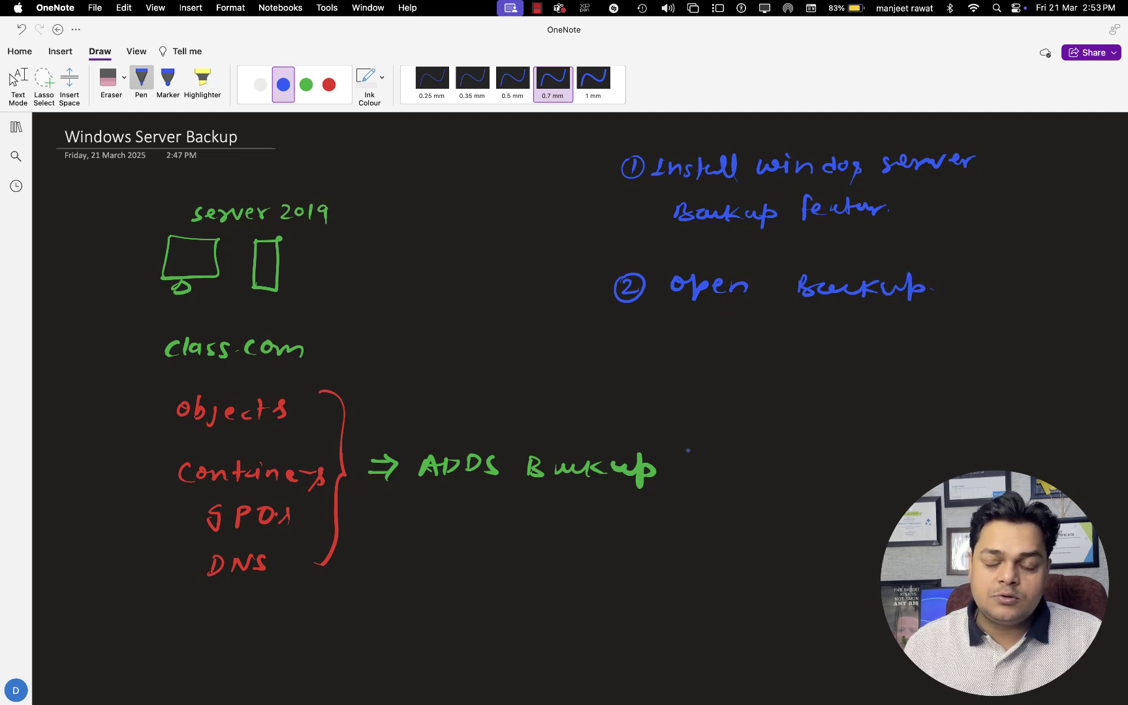
{"action": "left_click", "coordinate": [15, 79]}
{"action": "left_click", "coordinate": [141, 78]}
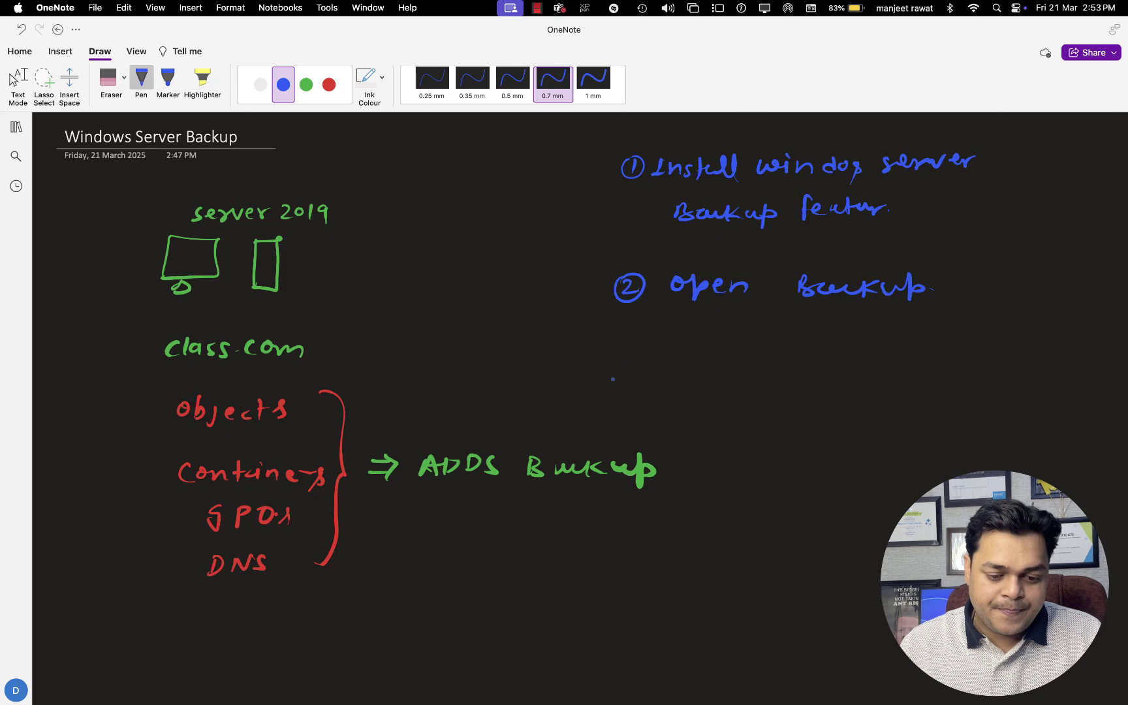
Write step 3: 'select location of Backup'.
{"action": "mouse_move", "coordinate": [630, 352]}
{"action": "left_mouse_down"}
{"action": "mouse_move", "coordinate": [657, 365]}
{"action": "mouse_move", "coordinate": [693, 345]}
{"action": "mouse_move", "coordinate": [743, 363]}
{"action": "left_mouse_up"}
{"action": "left_click_drag", "start_coordinate": [740, 354], "coordinate": [816, 361]}
{"action": "left_click", "coordinate": [814, 354]}
{"action": "left_click_drag", "start_coordinate": [838, 351], "coordinate": [853, 360]}
{"action": "left_click_drag", "start_coordinate": [857, 352], "coordinate": [905, 356]}
{"action": "left_click_drag", "start_coordinate": [905, 356], "coordinate": [924, 361]}
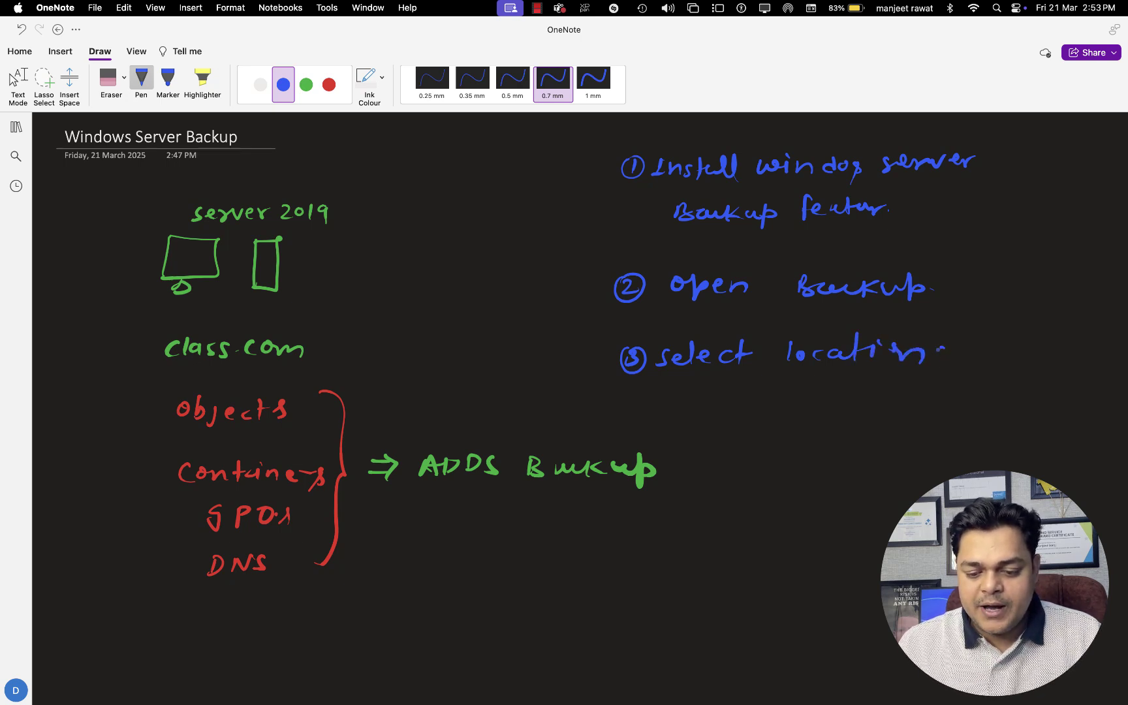
{"action": "left_click_drag", "start_coordinate": [938, 351], "coordinate": [955, 357]}
{"action": "mouse_move", "coordinate": [960, 329]}
{"action": "left_mouse_down"}
{"action": "mouse_move", "coordinate": [963, 360]}
{"action": "mouse_move", "coordinate": [973, 348]}
{"action": "left_mouse_up"}
{"action": "left_click_drag", "start_coordinate": [982, 339], "coordinate": [998, 359]}
{"action": "left_click_drag", "start_coordinate": [999, 346], "coordinate": [1023, 351]}
{"action": "left_click_drag", "start_coordinate": [1019, 342], "coordinate": [1046, 364]}
{"action": "scroll", "coordinate": [1039, 360], "scroll_direction": "right", "scroll_amount": 3}
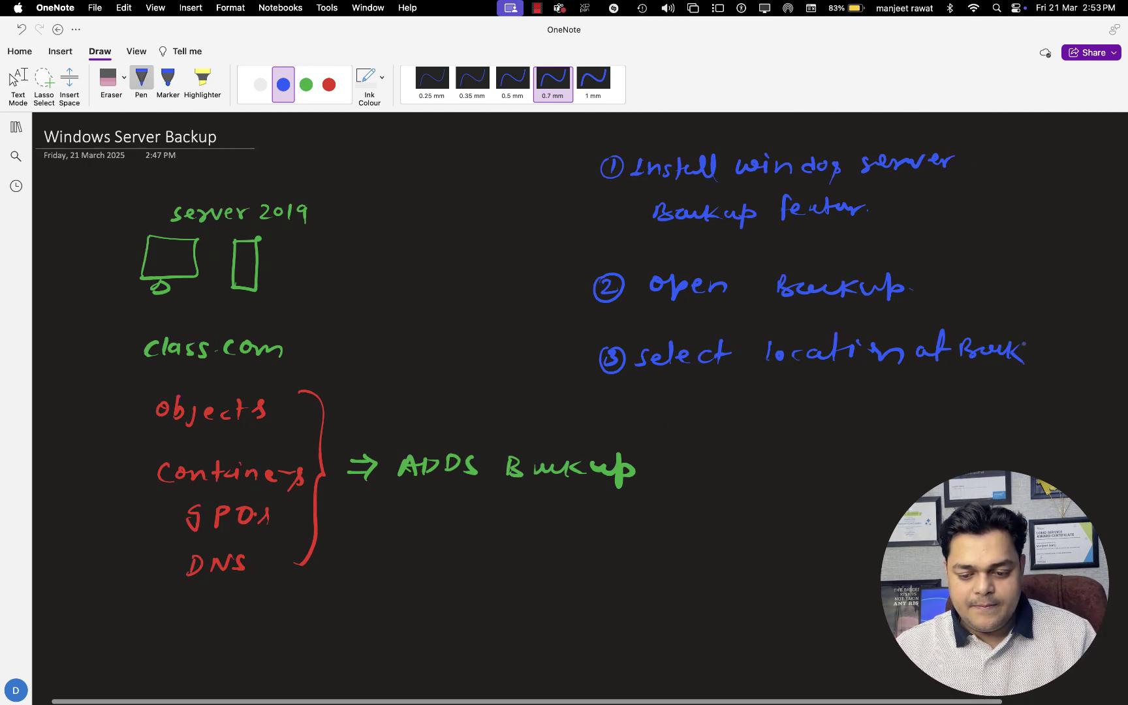
{"action": "left_click_drag", "start_coordinate": [1006, 341], "coordinate": [1020, 353]}
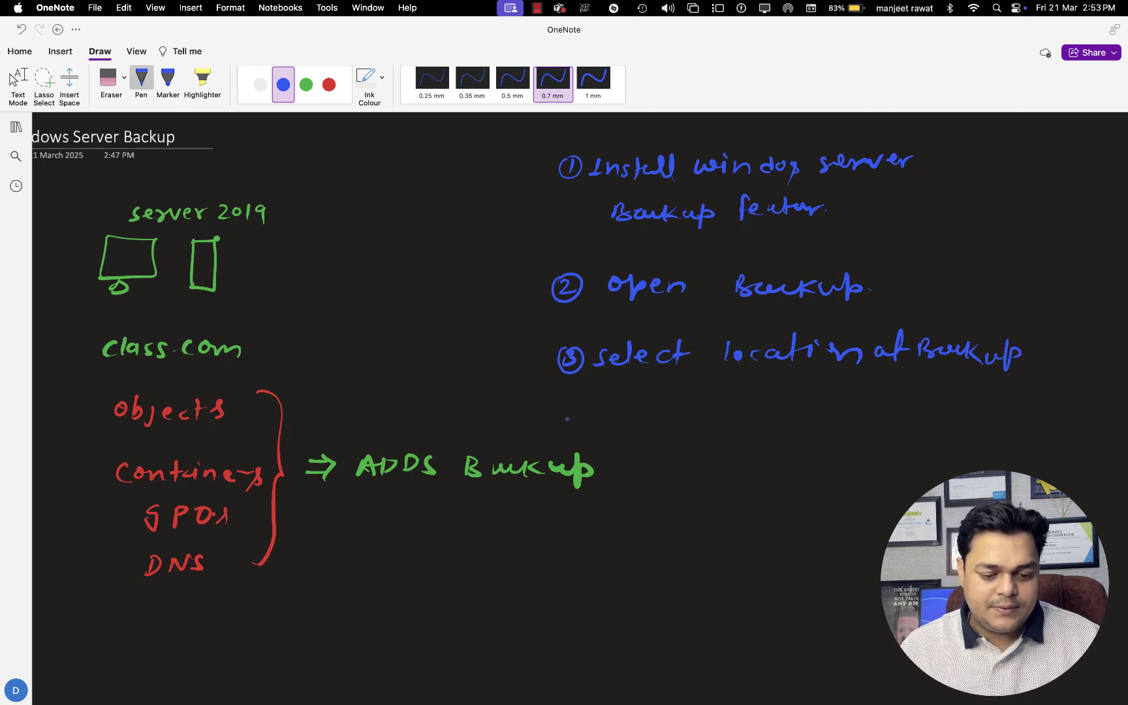
Write step 4: 'Choose Type of Backup'.
{"action": "mouse_move", "coordinate": [568, 407]}
{"action": "left_mouse_down"}
{"action": "mouse_move", "coordinate": [567, 396]}
{"action": "mouse_move", "coordinate": [576, 424]}
{"action": "mouse_move", "coordinate": [611, 419]}
{"action": "left_mouse_up"}
{"action": "mouse_move", "coordinate": [623, 397]}
{"action": "left_mouse_down"}
{"action": "mouse_move", "coordinate": [628, 418]}
{"action": "mouse_move", "coordinate": [745, 418]}
{"action": "left_mouse_up"}
{"action": "mouse_move", "coordinate": [735, 400]}
{"action": "left_mouse_down"}
{"action": "mouse_move", "coordinate": [760, 396]}
{"action": "mouse_move", "coordinate": [765, 423]}
{"action": "mouse_move", "coordinate": [810, 411]}
{"action": "left_mouse_up"}
{"action": "mouse_move", "coordinate": [856, 404]}
{"action": "left_mouse_down"}
{"action": "mouse_move", "coordinate": [849, 410]}
{"action": "mouse_move", "coordinate": [875, 387]}
{"action": "mouse_move", "coordinate": [917, 411]}
{"action": "left_mouse_up"}
{"action": "left_click_drag", "start_coordinate": [917, 397], "coordinate": [978, 415]}
{"action": "left_click_drag", "start_coordinate": [980, 408], "coordinate": [1018, 427]}
{"action": "left_click_drag", "start_coordinate": [1018, 412], "coordinate": [1034, 406]}
Add '+ proceed.' under step 4, then box and underline it.
{"action": "left_click_drag", "start_coordinate": [764, 457], "coordinate": [759, 484]}
{"action": "left_click_drag", "start_coordinate": [755, 480], "coordinate": [775, 470]}
{"action": "mouse_move", "coordinate": [756, 512]}
{"action": "left_mouse_down"}
{"action": "mouse_move", "coordinate": [751, 532]}
{"action": "mouse_move", "coordinate": [764, 508]}
{"action": "left_mouse_up"}
{"action": "mouse_move", "coordinate": [757, 530]}
{"action": "left_mouse_down"}
{"action": "mouse_move", "coordinate": [770, 516]}
{"action": "mouse_move", "coordinate": [789, 526]}
{"action": "left_mouse_up"}
{"action": "left_click_drag", "start_coordinate": [790, 523], "coordinate": [807, 530]}
{"action": "left_click_drag", "start_coordinate": [807, 526], "coordinate": [846, 532]}
{"action": "left_click_drag", "start_coordinate": [869, 508], "coordinate": [868, 532]}
{"action": "left_click", "coordinate": [873, 529]}
{"action": "mouse_move", "coordinate": [744, 502]}
{"action": "left_mouse_down"}
{"action": "mouse_move", "coordinate": [738, 545]}
{"action": "mouse_move", "coordinate": [892, 504]}
{"action": "mouse_move", "coordinate": [738, 559]}
{"action": "left_mouse_up"}
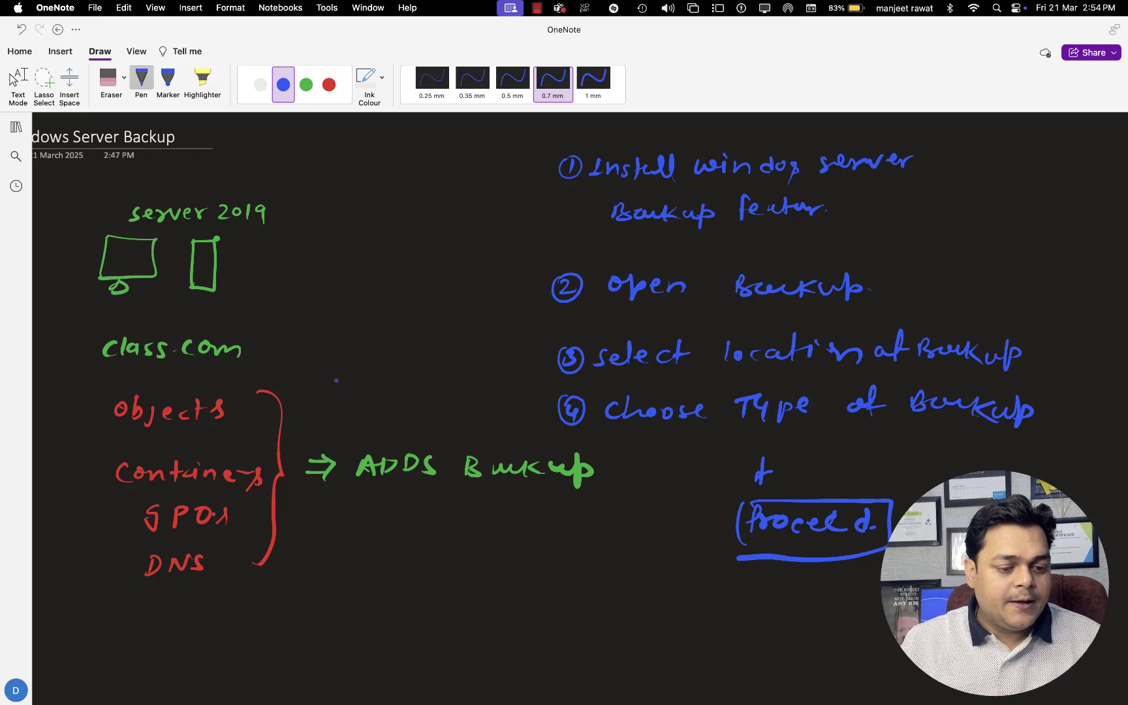
Below DNS, write a circled item 1: 'Full Backup'.
{"action": "left_click", "coordinate": [260, 84]}
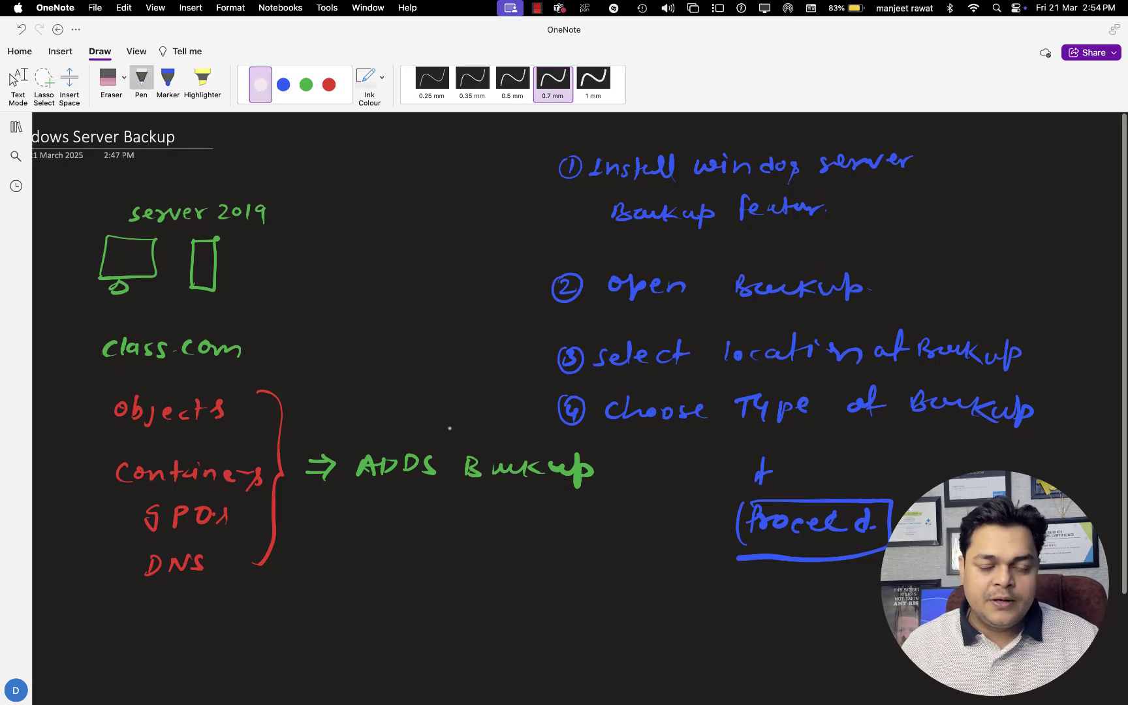
{"action": "left_click", "coordinate": [15, 78]}
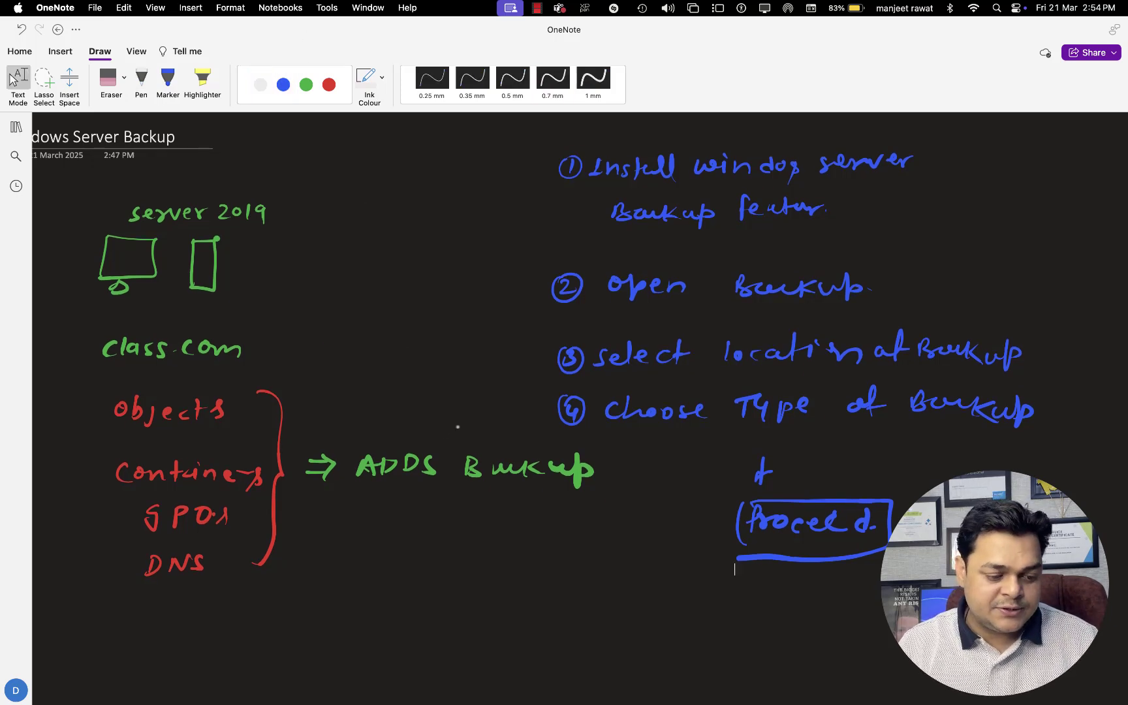
{"action": "scroll", "coordinate": [458, 427], "scroll_direction": "left", "scroll_amount": 2}
{"action": "scroll", "coordinate": [458, 427], "scroll_direction": "down", "scroll_amount": 1}
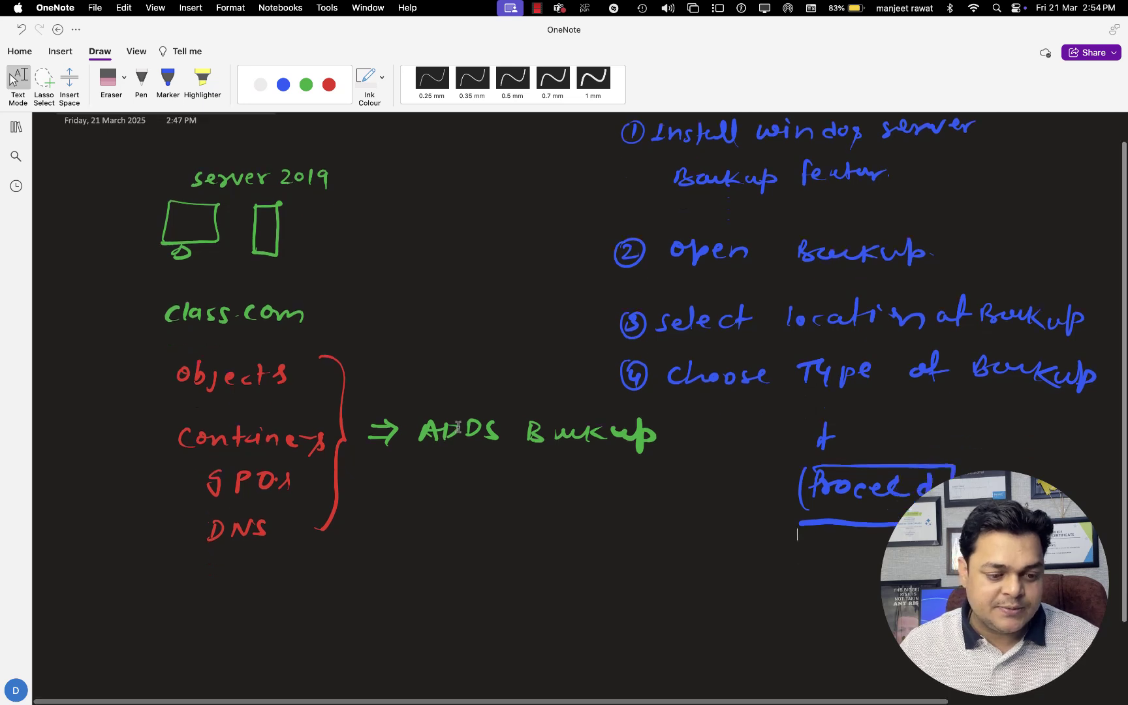
{"action": "scroll", "coordinate": [457, 427], "scroll_direction": "down", "scroll_amount": 3}
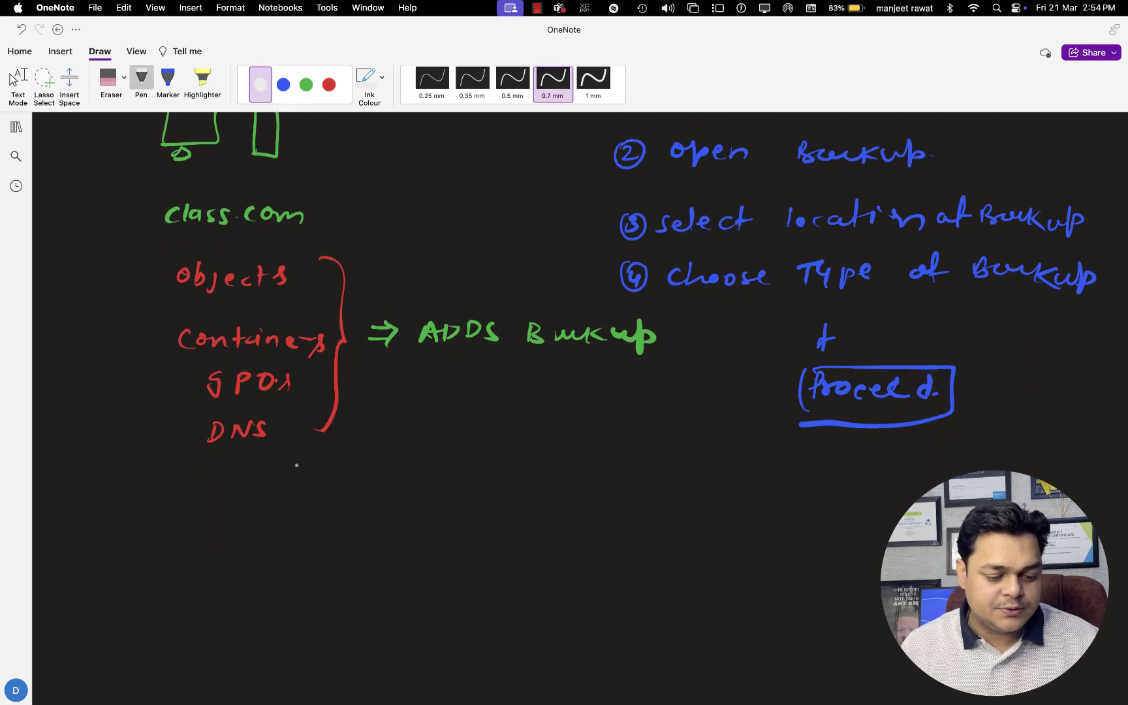
{"action": "mouse_move", "coordinate": [324, 496]}
{"action": "left_mouse_down"}
{"action": "mouse_move", "coordinate": [324, 515]}
{"action": "mouse_move", "coordinate": [352, 518]}
{"action": "left_mouse_up"}
{"action": "left_click_drag", "start_coordinate": [350, 504], "coordinate": [377, 513]}
{"action": "left_click_drag", "start_coordinate": [383, 502], "coordinate": [391, 516]}
{"action": "mouse_move", "coordinate": [401, 490]}
{"action": "left_mouse_down"}
{"action": "mouse_move", "coordinate": [400, 513]}
{"action": "mouse_move", "coordinate": [556, 501]}
{"action": "left_mouse_up"}
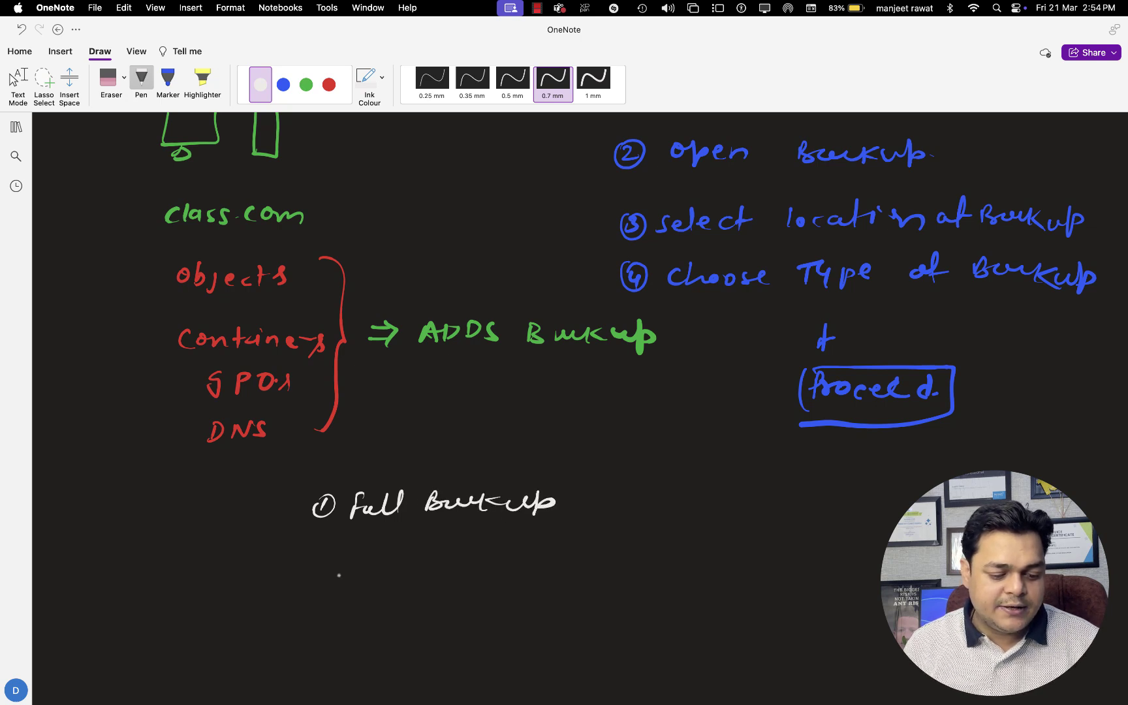
{"action": "left_click_drag", "start_coordinate": [324, 551], "coordinate": [328, 566]}
Write item 2: 'bare metal backup'.
{"action": "mouse_move", "coordinate": [324, 543]}
{"action": "left_mouse_down"}
{"action": "mouse_move", "coordinate": [363, 570]}
{"action": "mouse_move", "coordinate": [416, 574]}
{"action": "left_mouse_up"}
{"action": "left_click_drag", "start_coordinate": [418, 565], "coordinate": [434, 575]}
{"action": "mouse_move", "coordinate": [445, 570]}
{"action": "left_mouse_down"}
{"action": "mouse_move", "coordinate": [479, 561]}
{"action": "mouse_move", "coordinate": [479, 572]}
{"action": "left_mouse_up"}
{"action": "left_click_drag", "start_coordinate": [482, 563], "coordinate": [497, 575]}
{"action": "mouse_move", "coordinate": [481, 560]}
{"action": "left_mouse_down"}
{"action": "mouse_move", "coordinate": [516, 556]}
{"action": "mouse_move", "coordinate": [525, 573]}
{"action": "left_mouse_up"}
{"action": "mouse_move", "coordinate": [537, 541]}
{"action": "left_mouse_down"}
{"action": "mouse_move", "coordinate": [534, 576]}
{"action": "mouse_move", "coordinate": [685, 561]}
{"action": "left_mouse_up"}
{"action": "left_click_drag", "start_coordinate": [681, 553], "coordinate": [702, 565]}
Write a circled item 3: 'System state'.
{"action": "left_click_drag", "start_coordinate": [316, 606], "coordinate": [317, 625]}
{"action": "left_click_drag", "start_coordinate": [312, 608], "coordinate": [413, 634]}
{"action": "left_click_drag", "start_coordinate": [410, 620], "coordinate": [467, 629]}
{"action": "mouse_move", "coordinate": [498, 614]}
{"action": "left_mouse_down"}
{"action": "mouse_move", "coordinate": [486, 631]}
{"action": "mouse_move", "coordinate": [526, 620]}
{"action": "left_mouse_up"}
{"action": "left_click_drag", "start_coordinate": [517, 621], "coordinate": [539, 628]}
{"action": "mouse_move", "coordinate": [549, 607]}
{"action": "left_mouse_down"}
{"action": "mouse_move", "coordinate": [546, 631]}
{"action": "mouse_move", "coordinate": [557, 616]}
{"action": "left_mouse_up"}
{"action": "left_click_drag", "start_coordinate": [555, 624], "coordinate": [568, 626]}
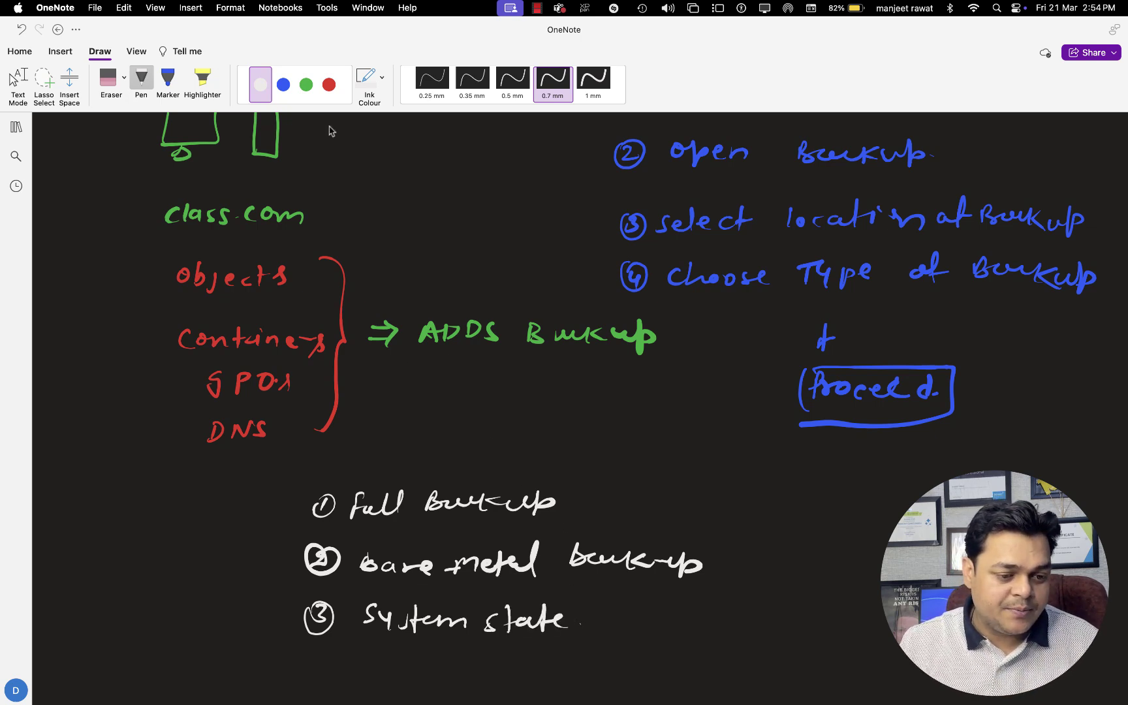
In green, note 'complete O.S.' beside Full Backup.
{"action": "scroll", "coordinate": [397, 378], "scroll_direction": "right", "scroll_amount": 2}
{"action": "left_click", "coordinate": [19, 78]}
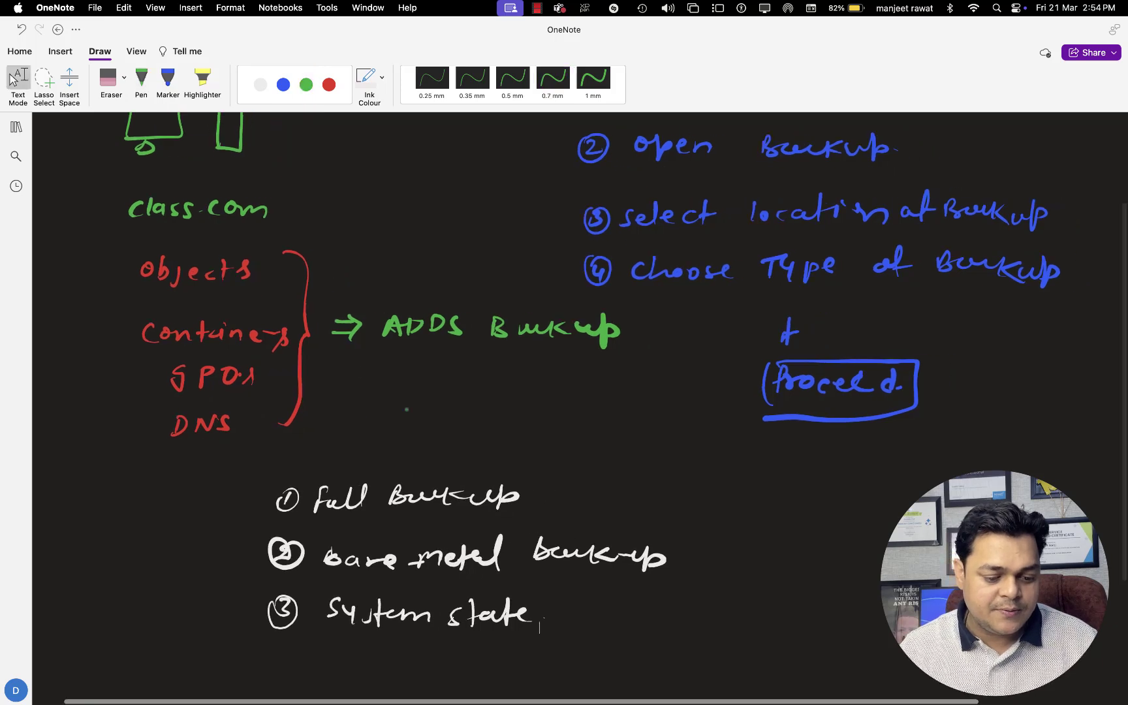
{"action": "scroll", "coordinate": [406, 410], "scroll_direction": "right", "scroll_amount": 1}
{"action": "left_click", "coordinate": [141, 79]}
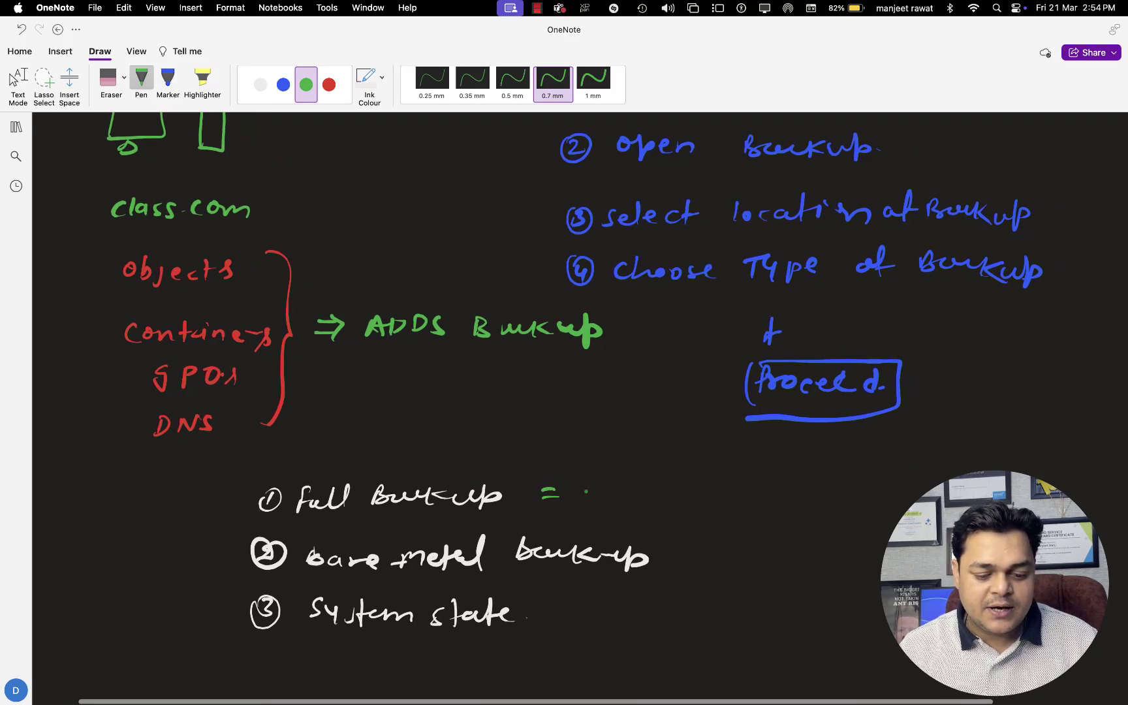
{"action": "mouse_move", "coordinate": [592, 484]}
{"action": "left_mouse_down"}
{"action": "mouse_move", "coordinate": [588, 496]}
{"action": "mouse_move", "coordinate": [648, 495]}
{"action": "mouse_move", "coordinate": [668, 477]}
{"action": "mouse_move", "coordinate": [684, 494]}
{"action": "left_mouse_up"}
{"action": "mouse_move", "coordinate": [690, 475]}
{"action": "left_mouse_down"}
{"action": "mouse_move", "coordinate": [692, 500]}
{"action": "mouse_move", "coordinate": [697, 485]}
{"action": "left_mouse_up"}
{"action": "left_click_drag", "start_coordinate": [697, 489], "coordinate": [743, 482]}
{"action": "left_click_drag", "start_coordinate": [755, 498], "coordinate": [762, 501]}
{"action": "left_click_drag", "start_coordinate": [784, 496], "coordinate": [901, 497]}
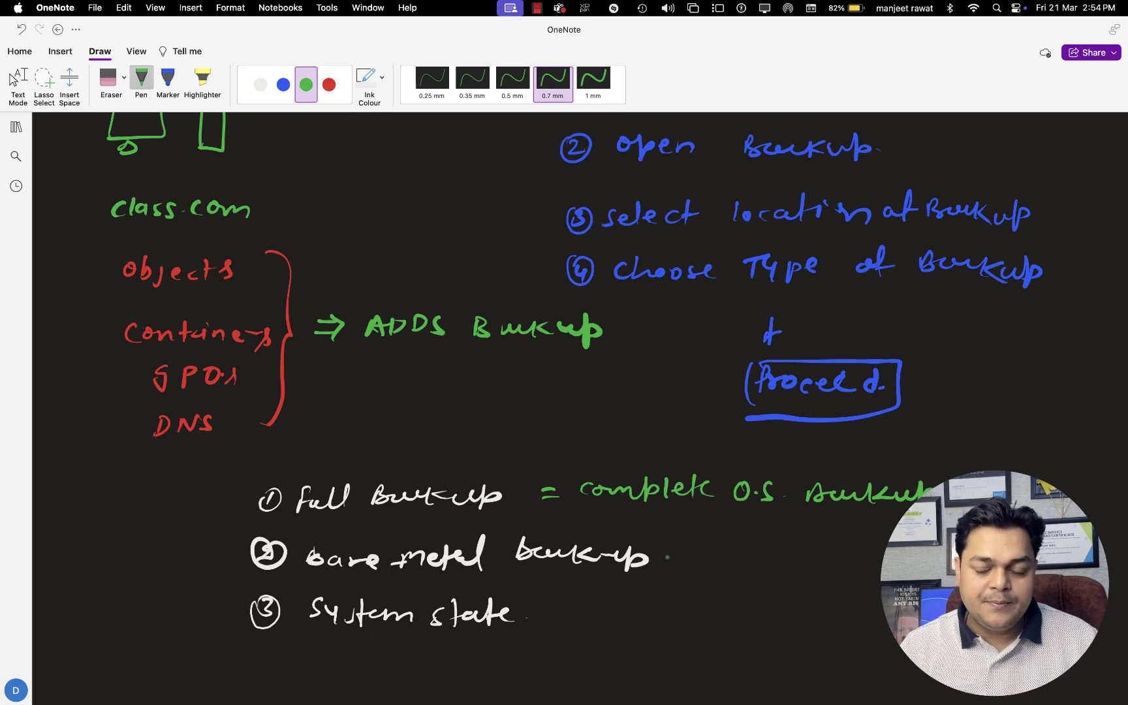
Add an arrow and 'O.S + APP + D…' after bare metal backup, plus an arrow after System state.
{"action": "left_click_drag", "start_coordinate": [663, 559], "coordinate": [683, 559]}
{"action": "left_click_drag", "start_coordinate": [674, 555], "coordinate": [674, 565]}
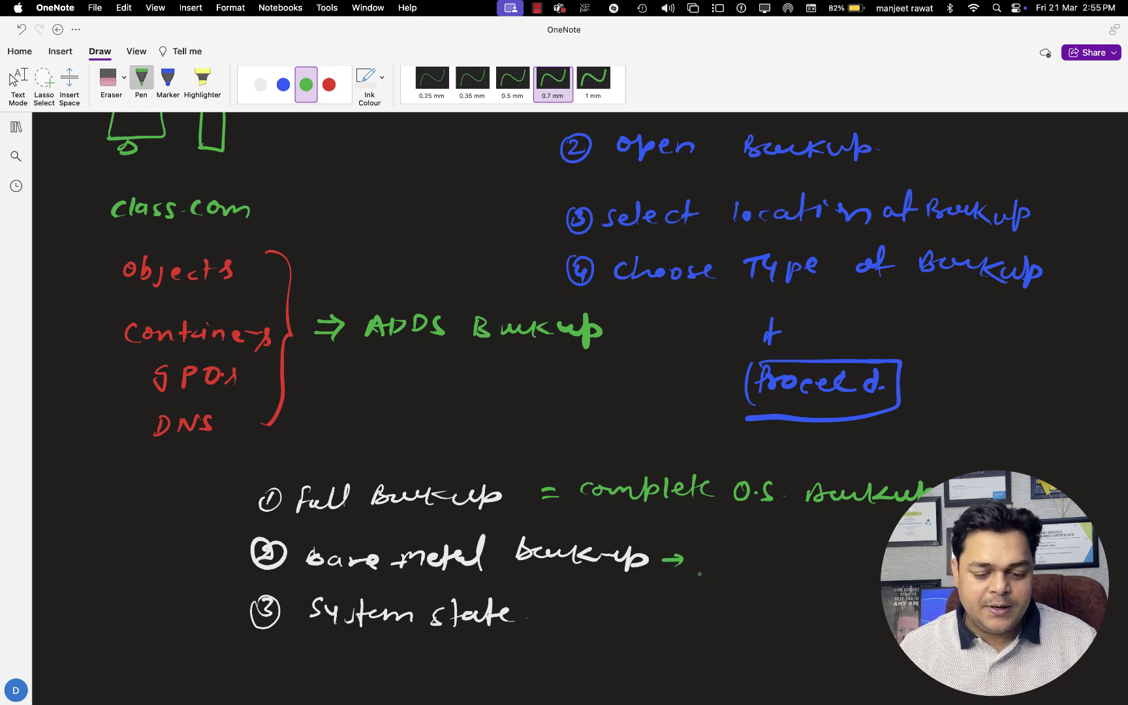
{"action": "mouse_move", "coordinate": [709, 548]}
{"action": "left_mouse_down"}
{"action": "mouse_move", "coordinate": [728, 562]}
{"action": "mouse_move", "coordinate": [768, 555]}
{"action": "left_mouse_up"}
{"action": "mouse_move", "coordinate": [760, 548]}
{"action": "left_mouse_down"}
{"action": "mouse_move", "coordinate": [760, 562]}
{"action": "mouse_move", "coordinate": [795, 546]}
{"action": "mouse_move", "coordinate": [861, 552]}
{"action": "left_mouse_up"}
{"action": "mouse_move", "coordinate": [852, 544]}
{"action": "left_mouse_down"}
{"action": "mouse_move", "coordinate": [853, 562]}
{"action": "mouse_move", "coordinate": [875, 559]}
{"action": "left_mouse_up"}
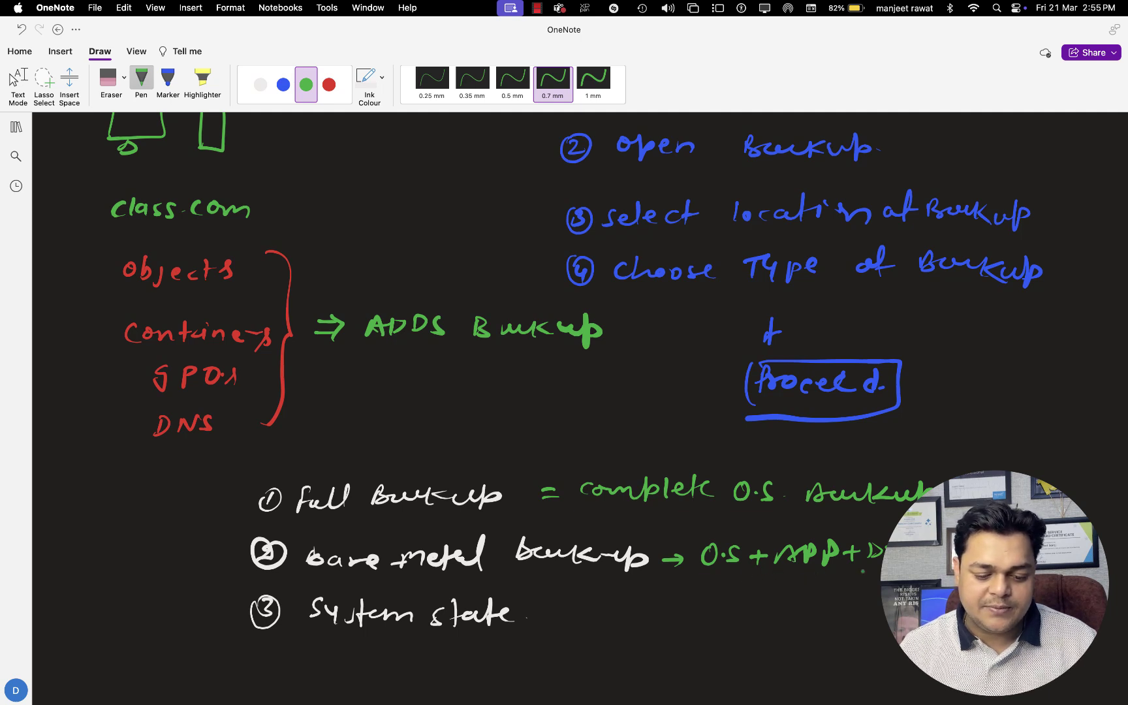
{"action": "left_click_drag", "start_coordinate": [595, 617], "coordinate": [604, 622]}
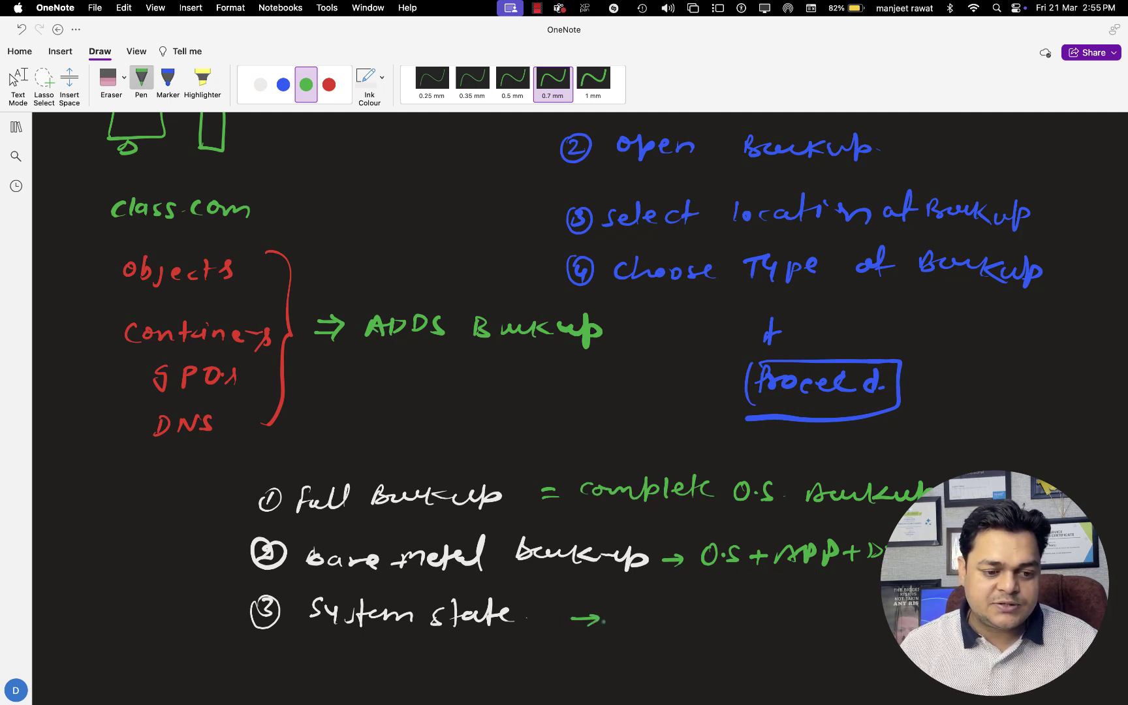
Write 'Help to Protect AD' in blue after System state, underline Protect, and return to the server session.
{"action": "left_click", "coordinate": [284, 85]}
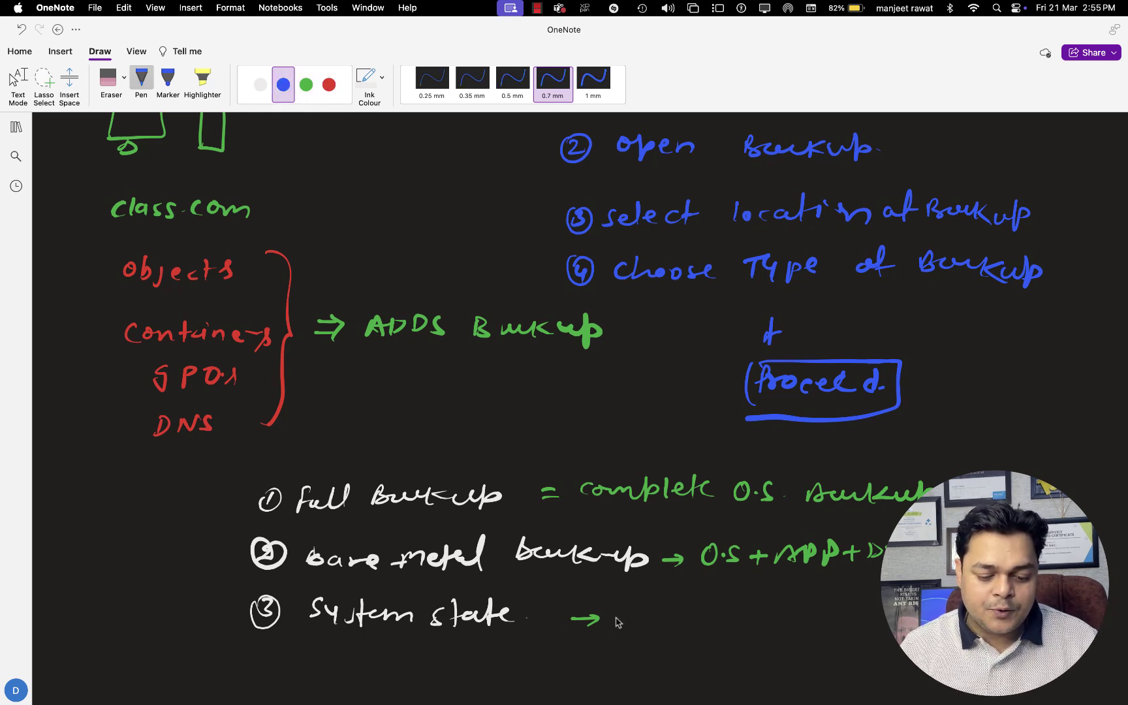
{"action": "mouse_move", "coordinate": [621, 606]}
{"action": "left_mouse_down"}
{"action": "mouse_move", "coordinate": [618, 626]}
{"action": "mouse_move", "coordinate": [674, 614]}
{"action": "mouse_move", "coordinate": [705, 624]}
{"action": "mouse_move", "coordinate": [777, 601]}
{"action": "mouse_move", "coordinate": [794, 618]}
{"action": "mouse_move", "coordinate": [832, 602]}
{"action": "mouse_move", "coordinate": [876, 619]}
{"action": "left_mouse_up"}
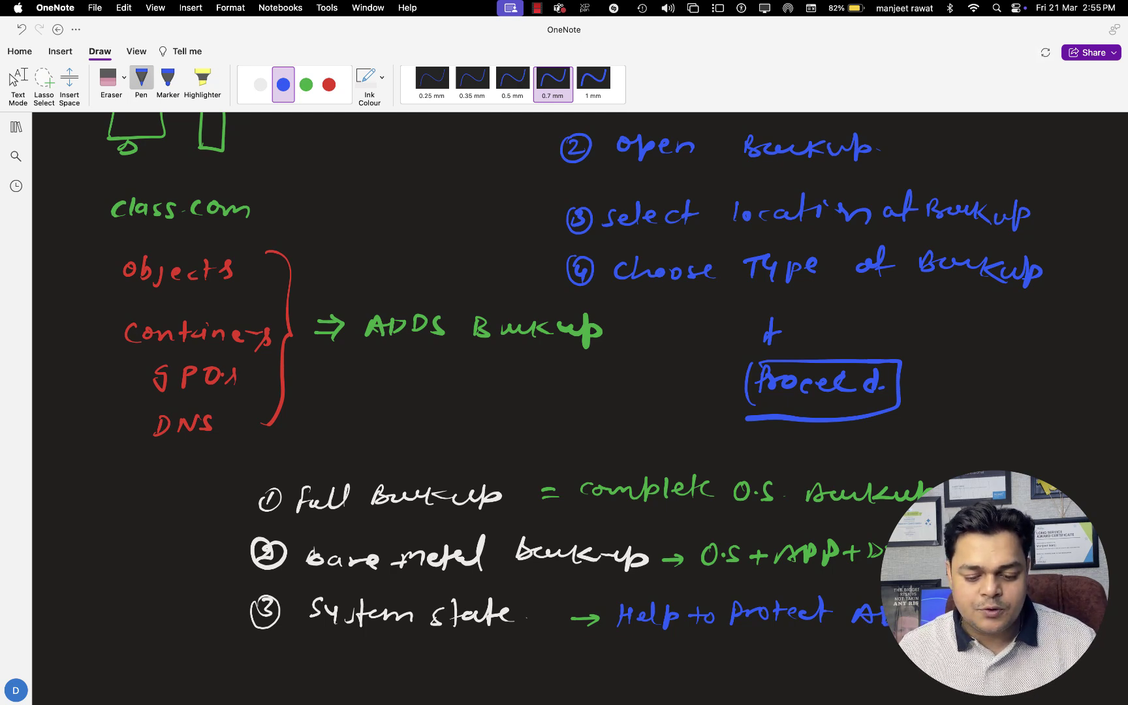
{"action": "scroll", "coordinate": [774, 640], "scroll_direction": "down", "scroll_amount": 2}
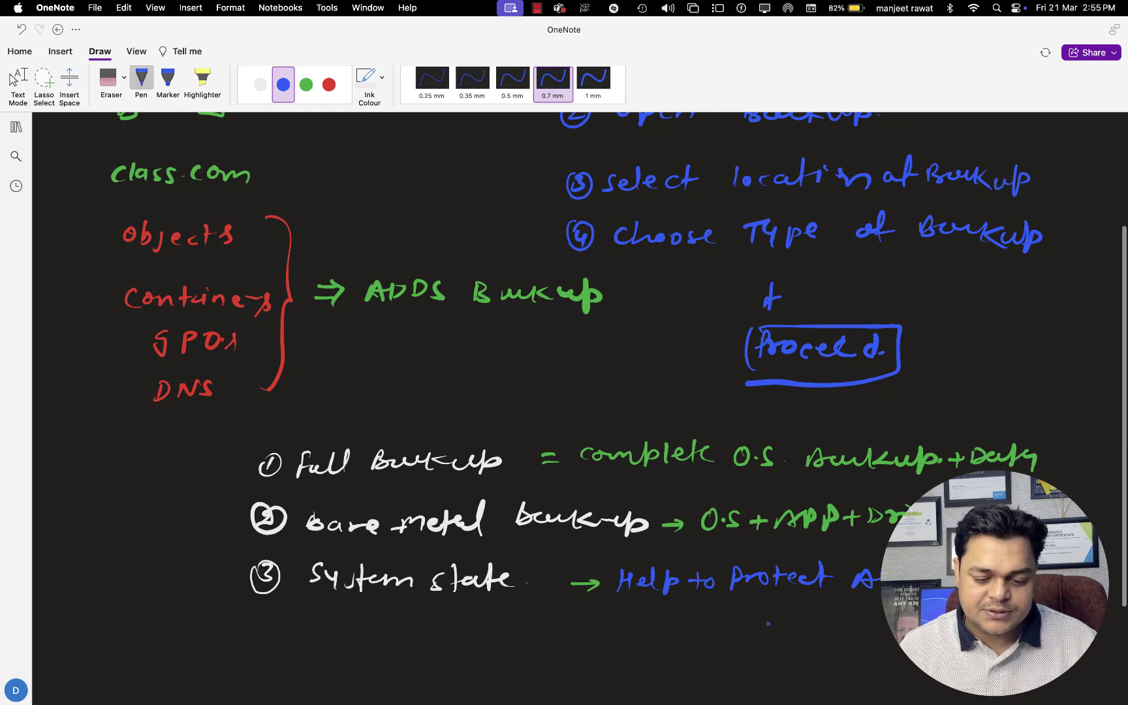
{"action": "left_click_drag", "start_coordinate": [730, 612], "coordinate": [779, 609]}
{"action": "key", "text": "Escape"}
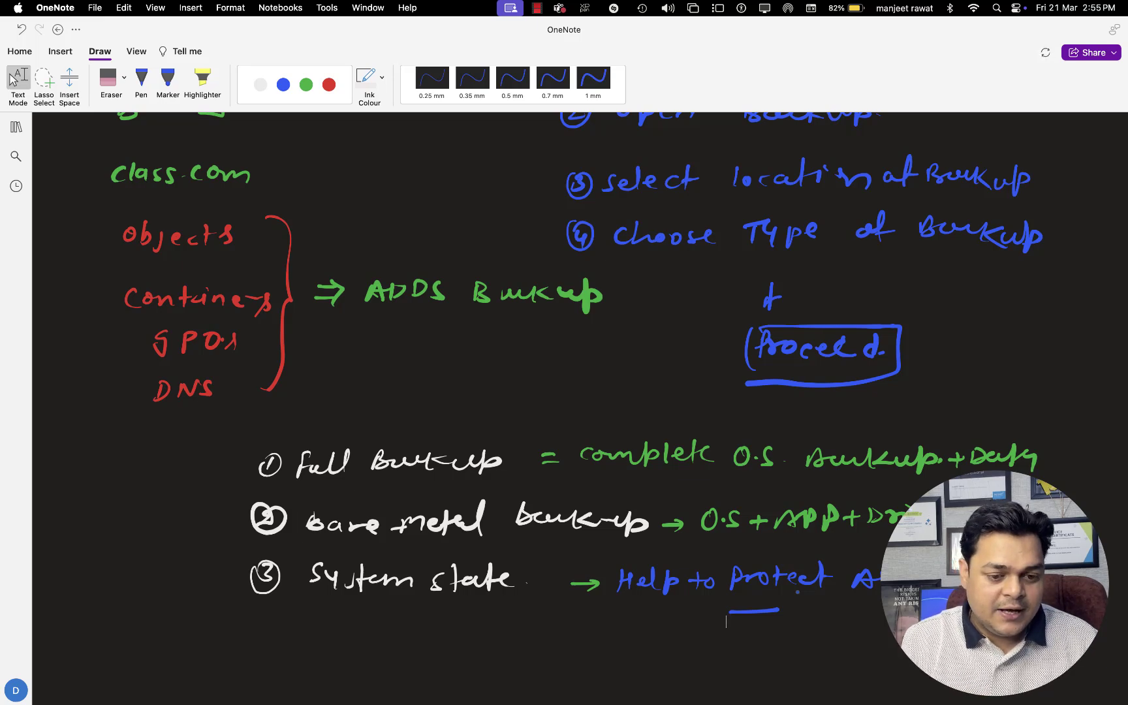
{"action": "key", "text": "ctrl+Right"}
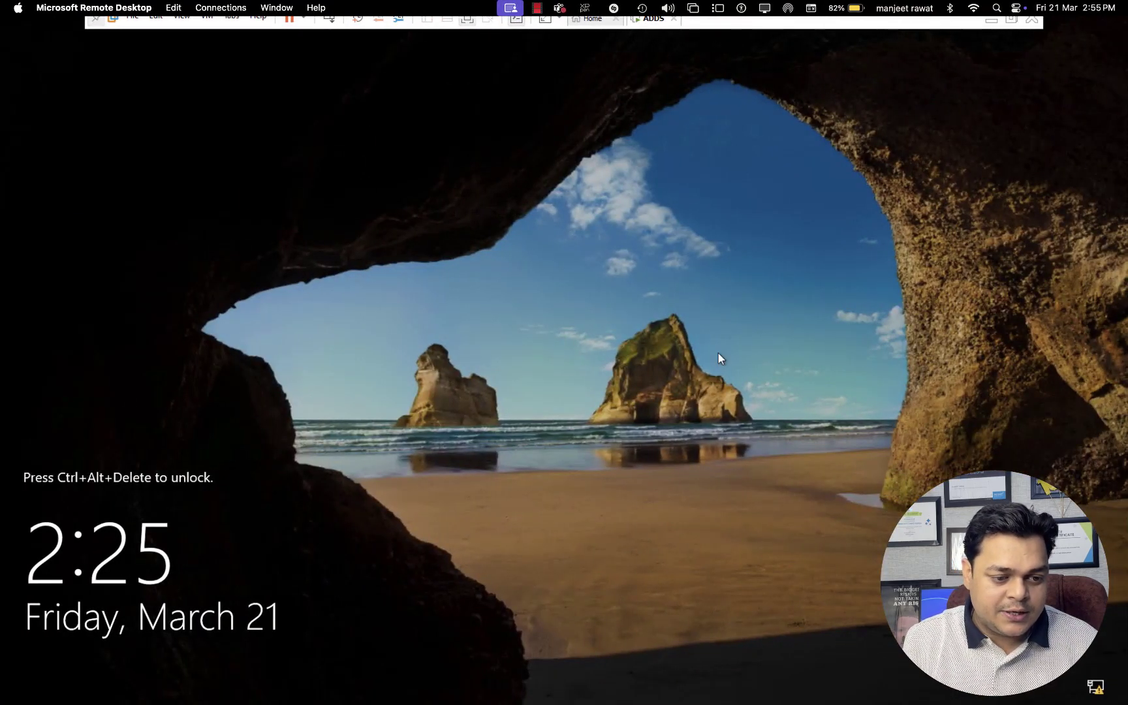
Send Ctrl+Alt+Del to the server and sign in with the Administrator password.
{"action": "left_click", "coordinate": [316, 8]}
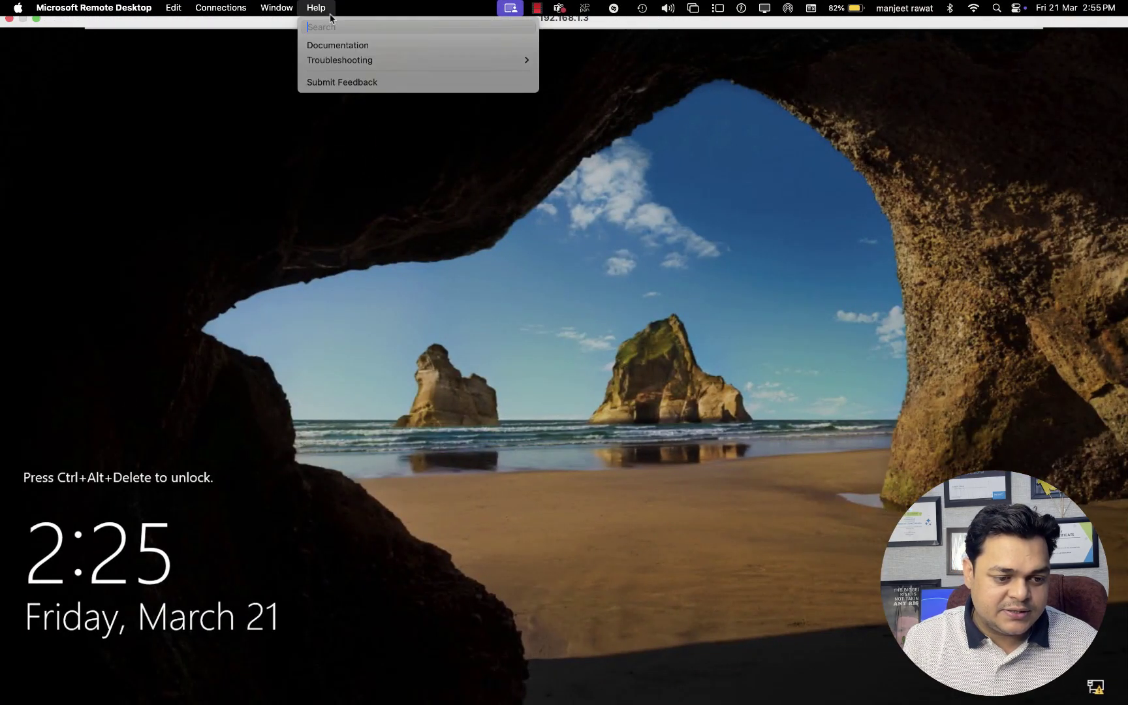
{"action": "left_click", "coordinate": [320, 182]}
{"action": "key", "text": "ctrl+alt+Delete"}
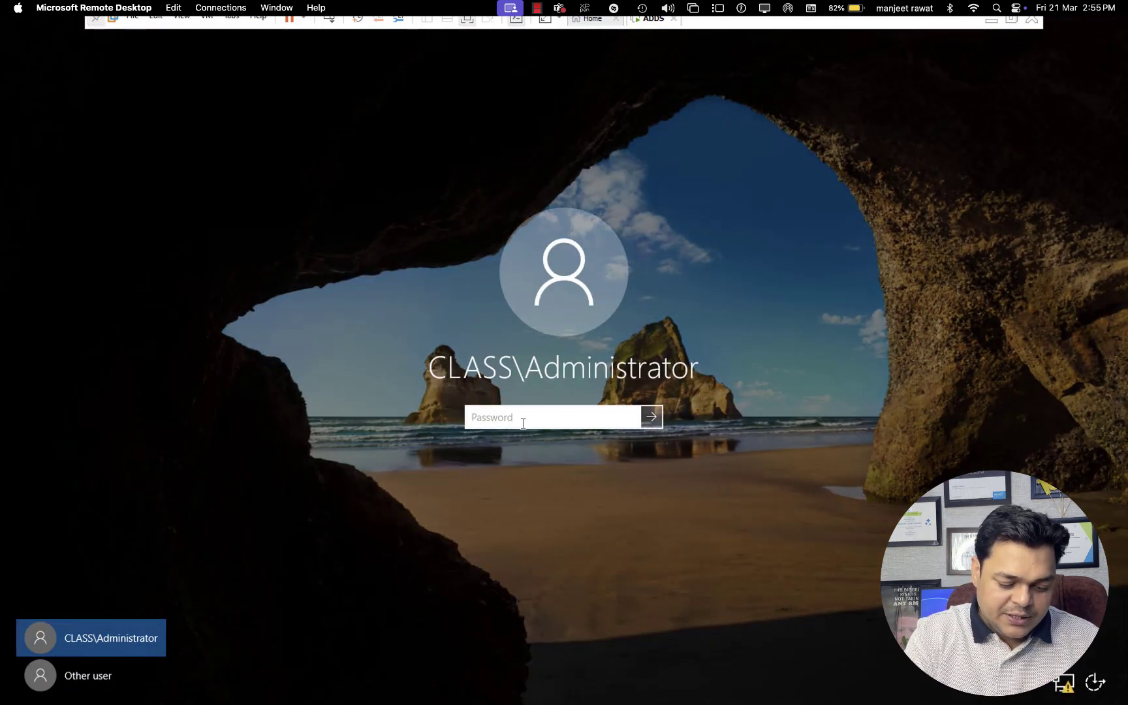
{"action": "type", "text": "*********"}
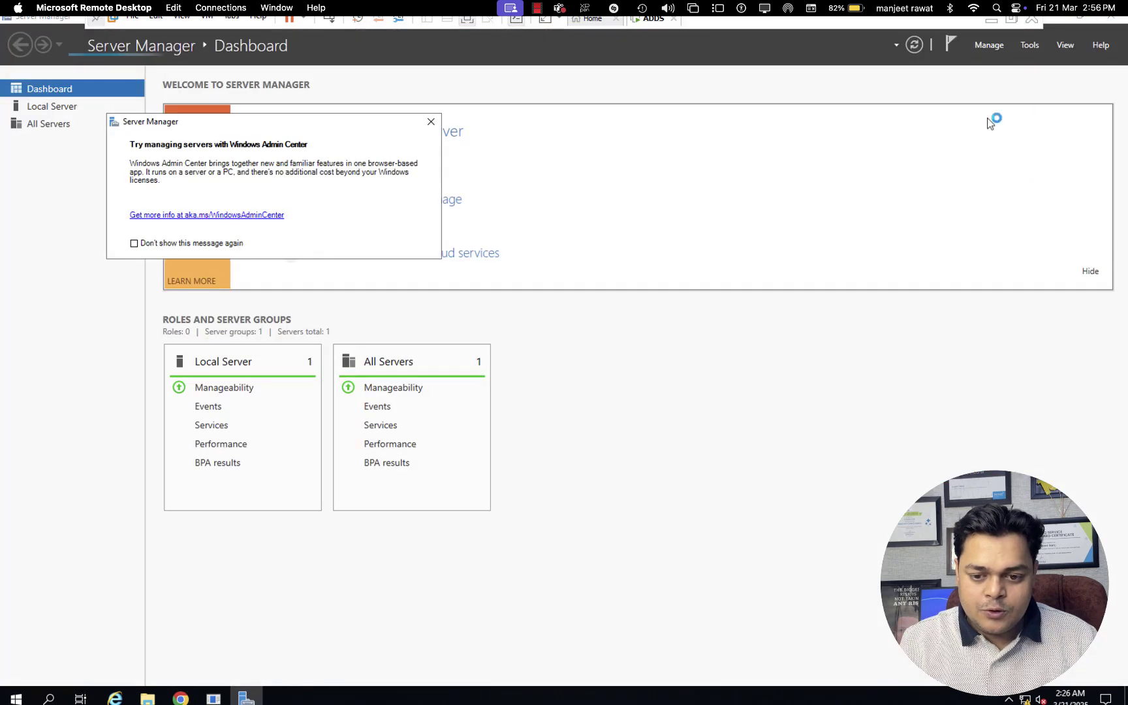
Launch Active Directory Users and Computers from Server Manager's Tools menu, dismissing the Admin Center popup.
{"action": "left_click", "coordinate": [1031, 46]}
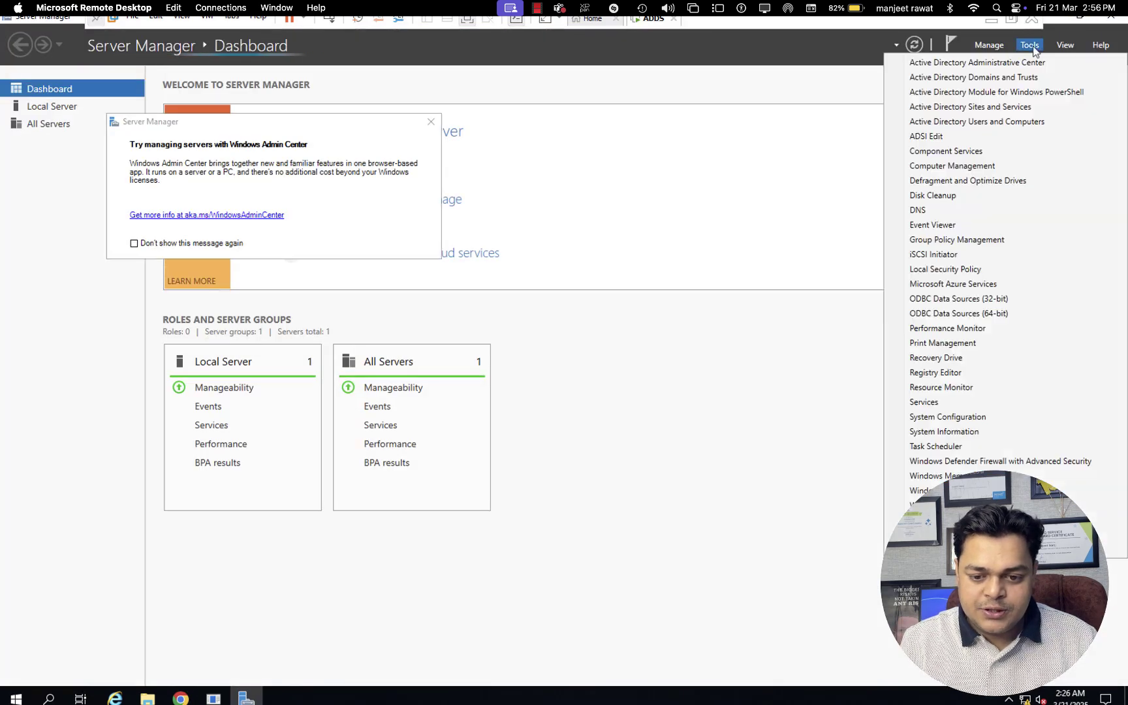
{"action": "left_click", "coordinate": [985, 121]}
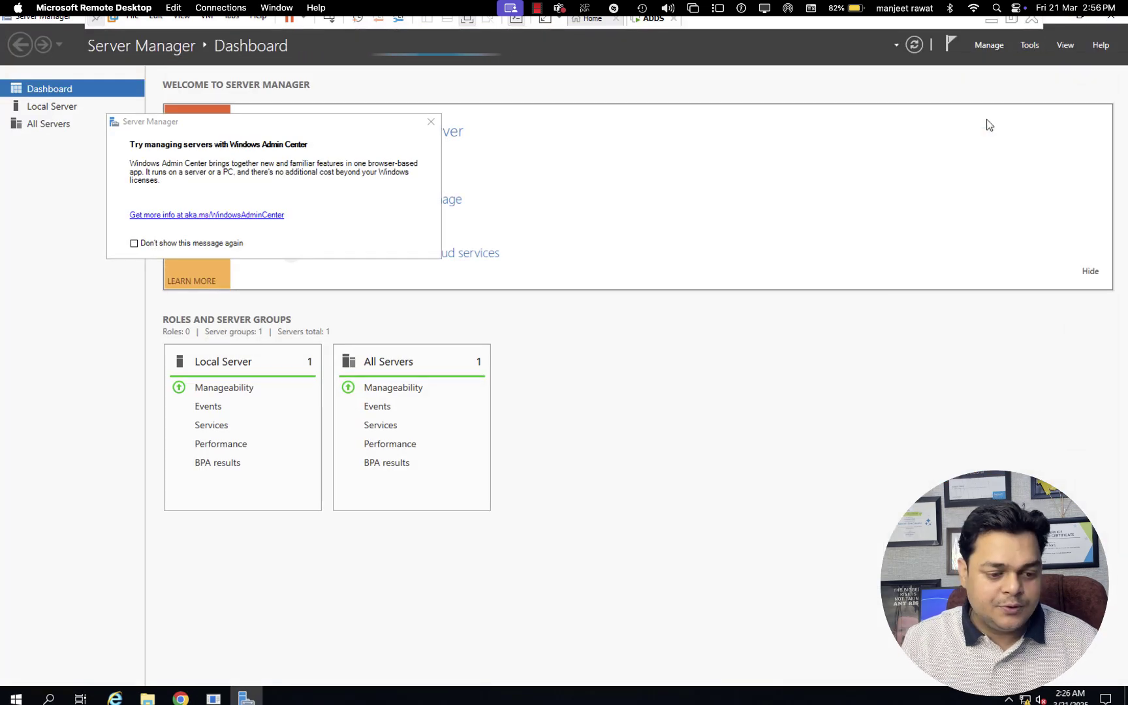
{"action": "left_click", "coordinate": [431, 121]}
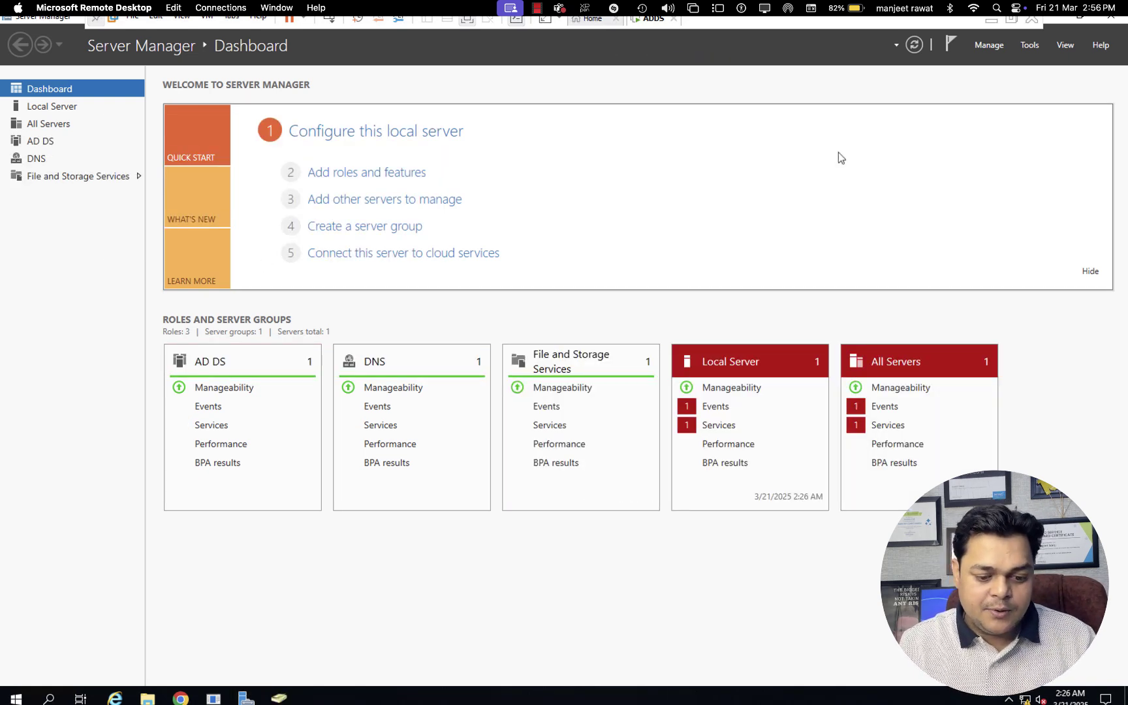
{"action": "left_click", "coordinate": [279, 699]}
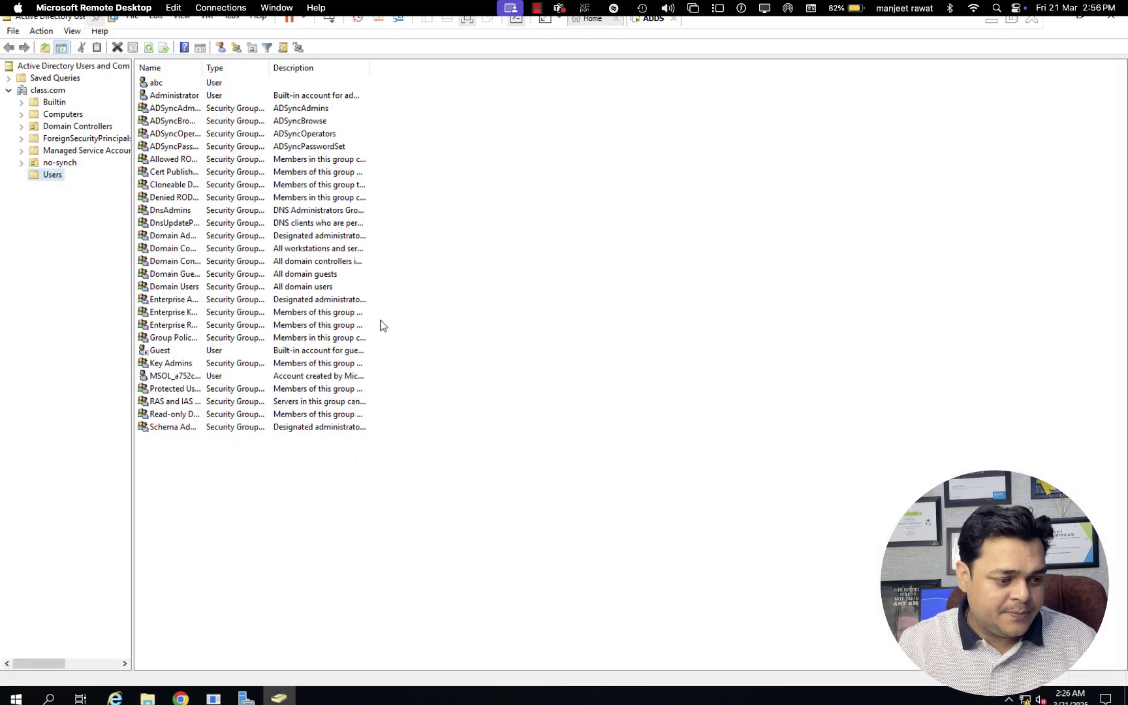
Browse the abc user, the no-synch container's users, and class.com's top-level containers.
{"action": "left_click", "coordinate": [160, 84]}
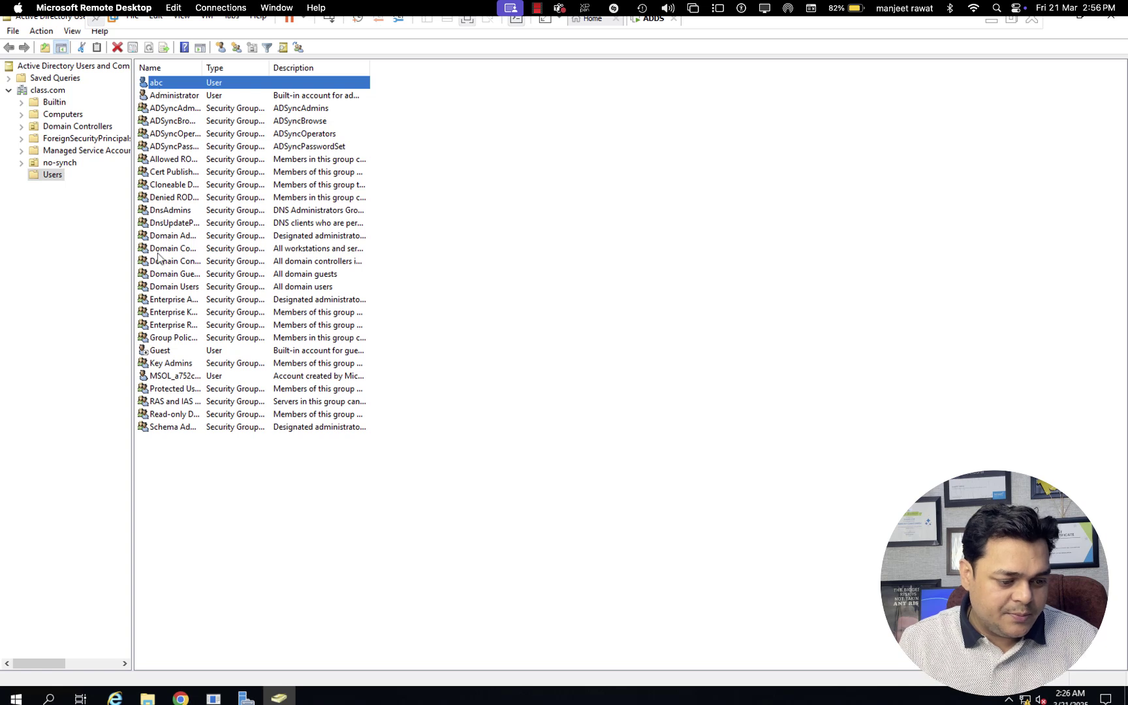
{"action": "left_click", "coordinate": [59, 163]}
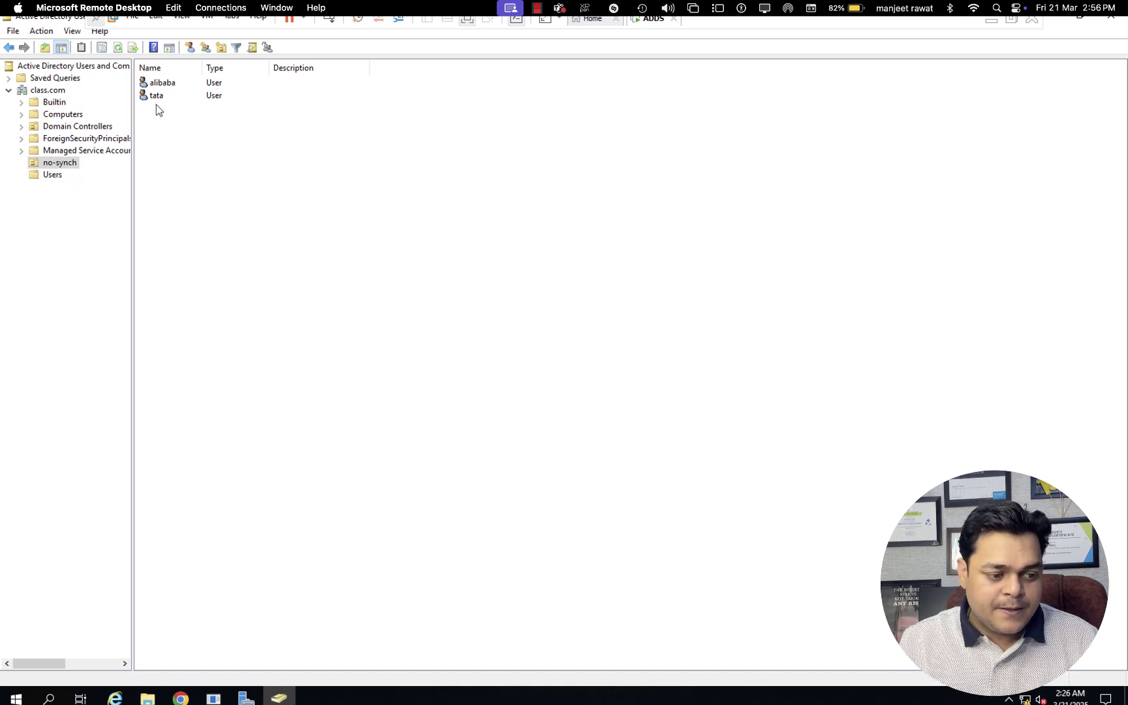
{"action": "left_click", "coordinate": [49, 91]}
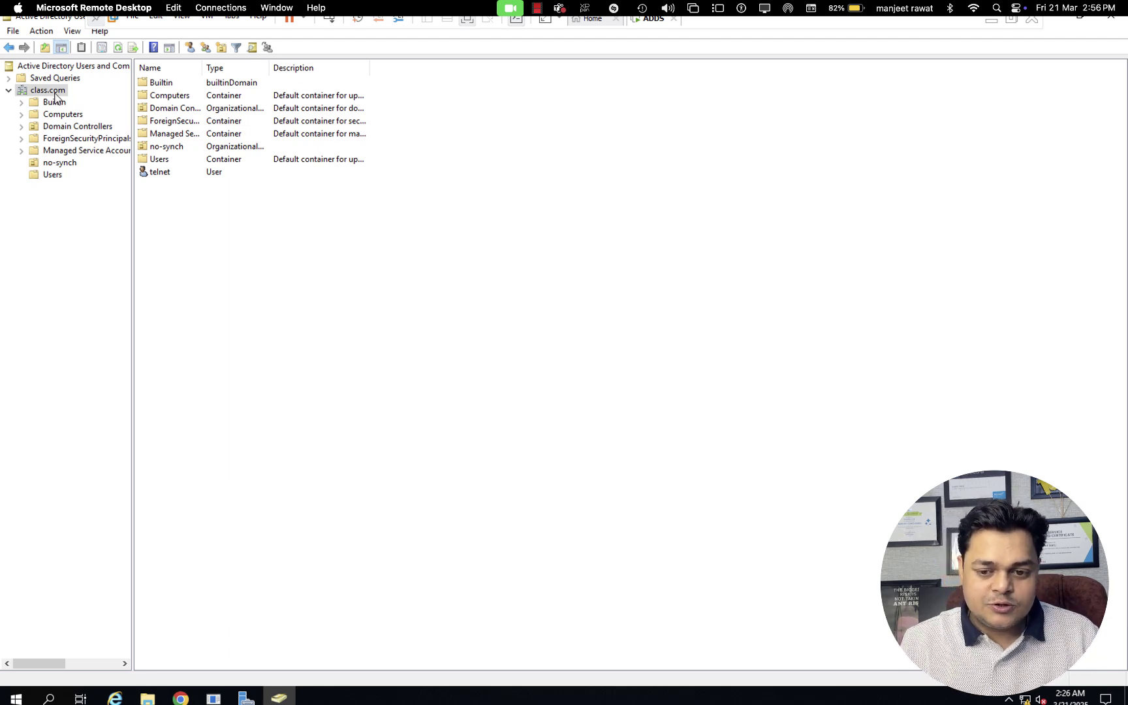
Close Active Directory Users and Computers and advance the Add Roles and Features wizard to Features.
{"action": "left_click", "coordinate": [1111, 18]}
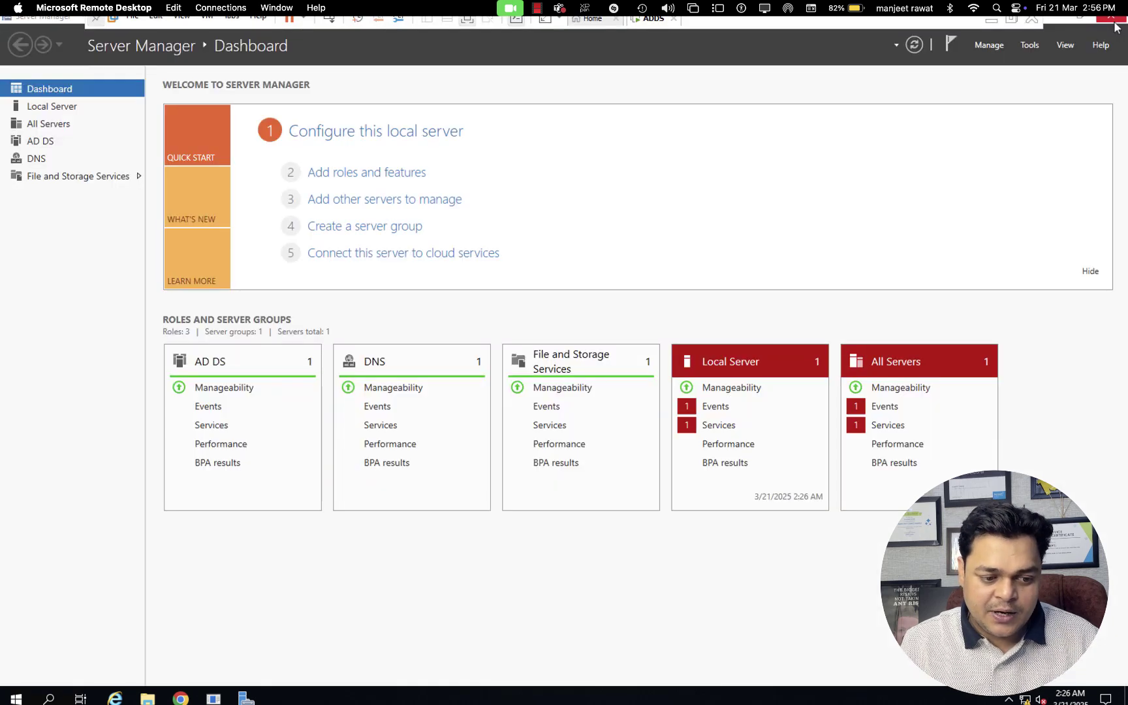
{"action": "left_click", "coordinate": [388, 174]}
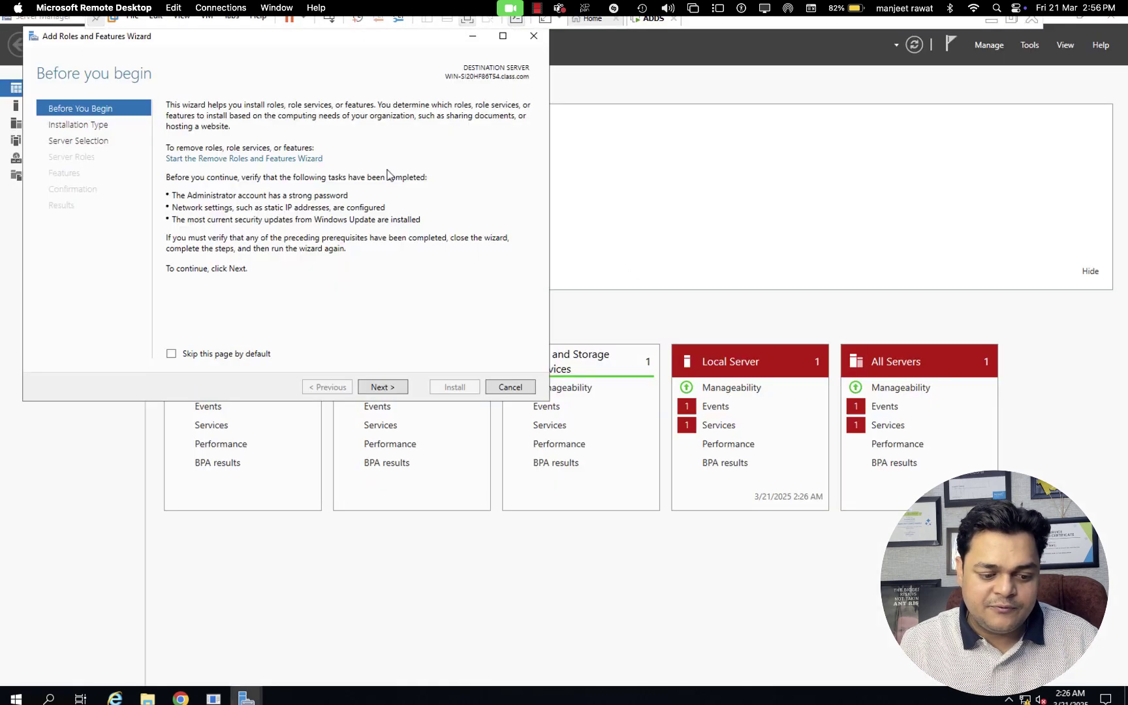
{"action": "left_click", "coordinate": [385, 387]}
{"action": "left_click", "coordinate": [385, 388]}
{"action": "left_click", "coordinate": [386, 387]}
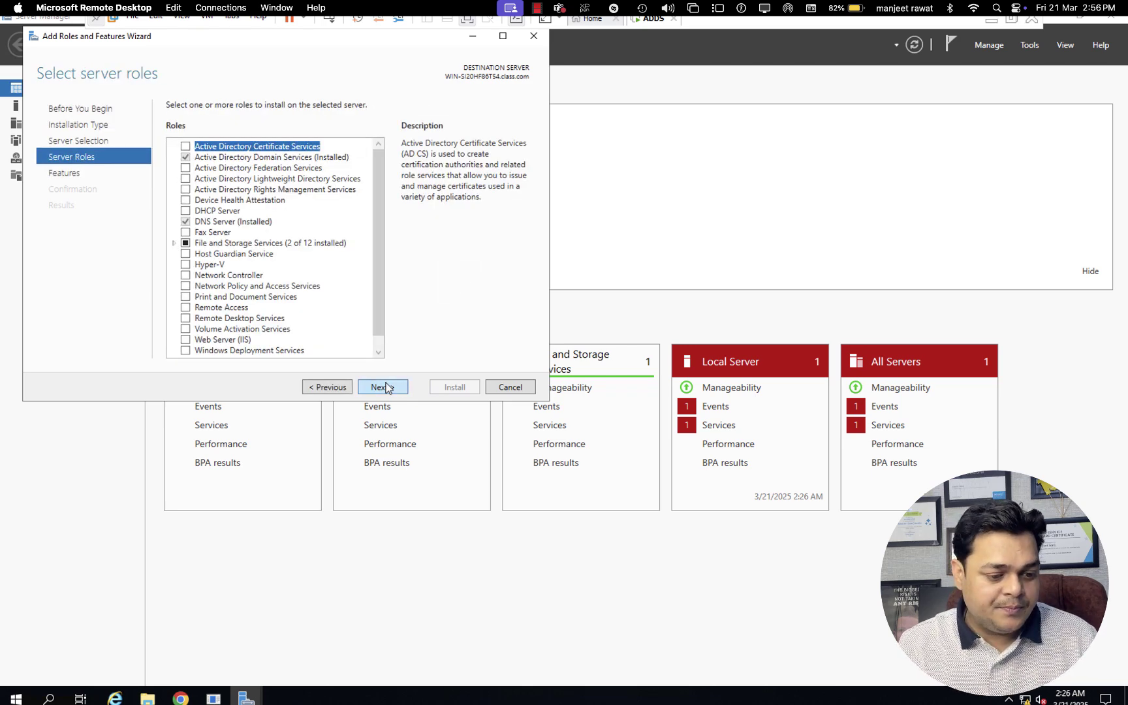
{"action": "left_click", "coordinate": [386, 387]}
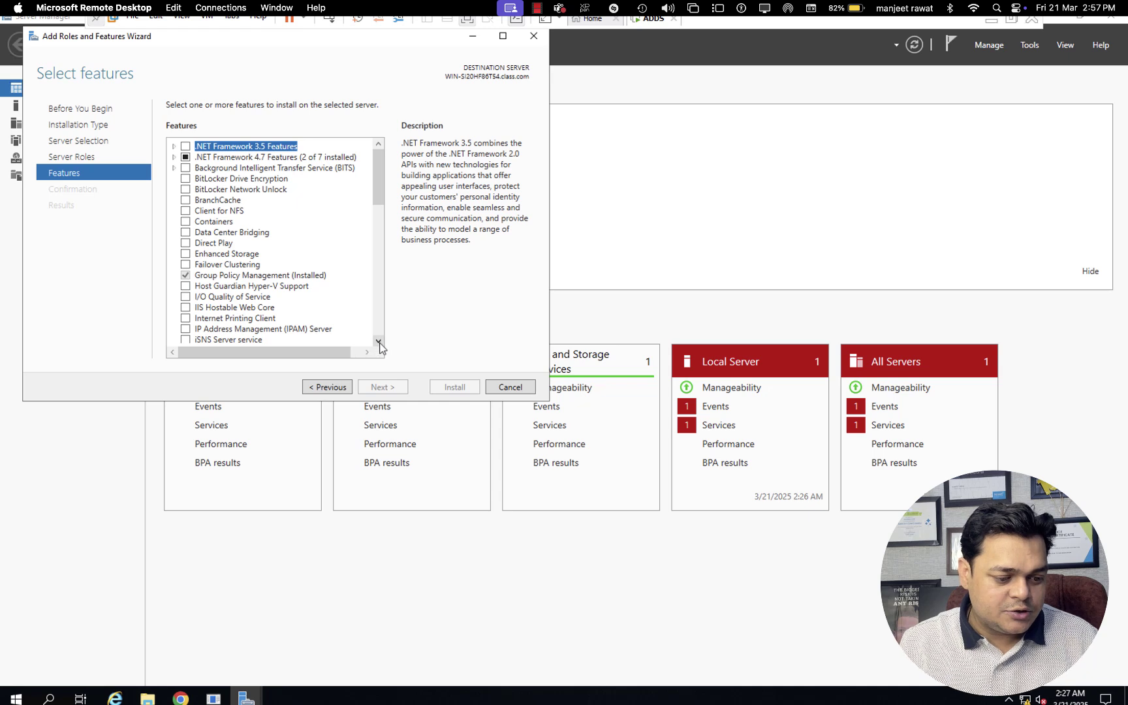
Select the Windows Server Backup feature and begin its installation.
{"action": "scroll", "coordinate": [380, 346], "scroll_direction": "down", "scroll_amount": 4}
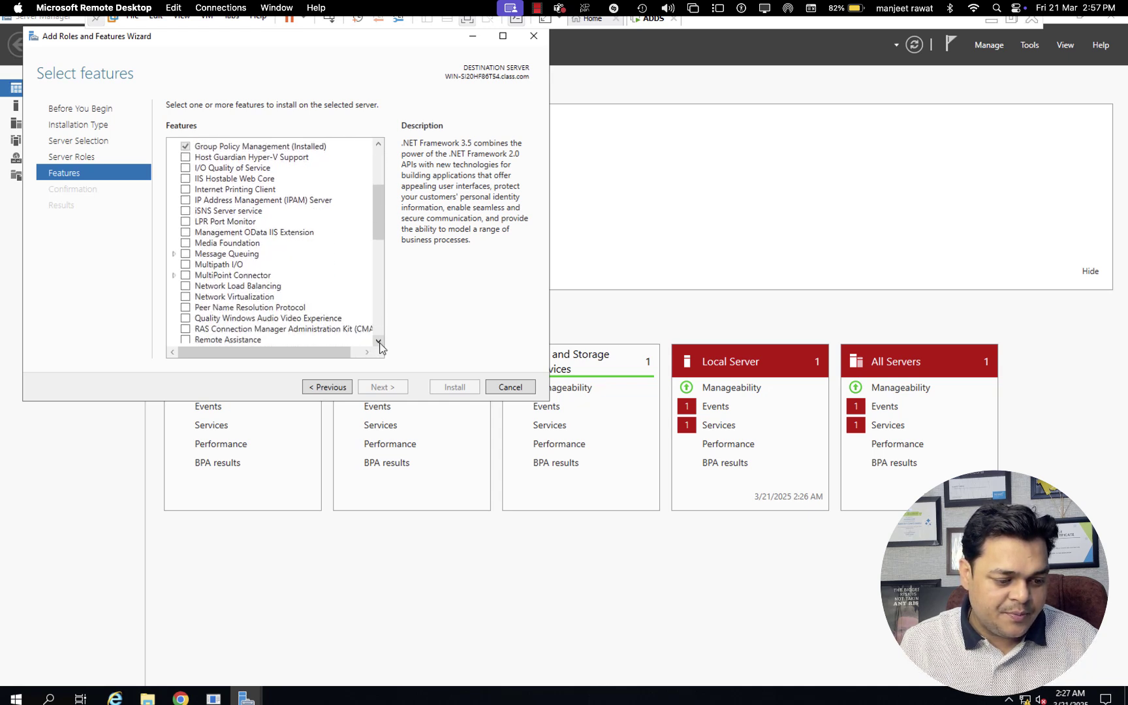
{"action": "scroll", "coordinate": [380, 346], "scroll_direction": "down", "scroll_amount": 3}
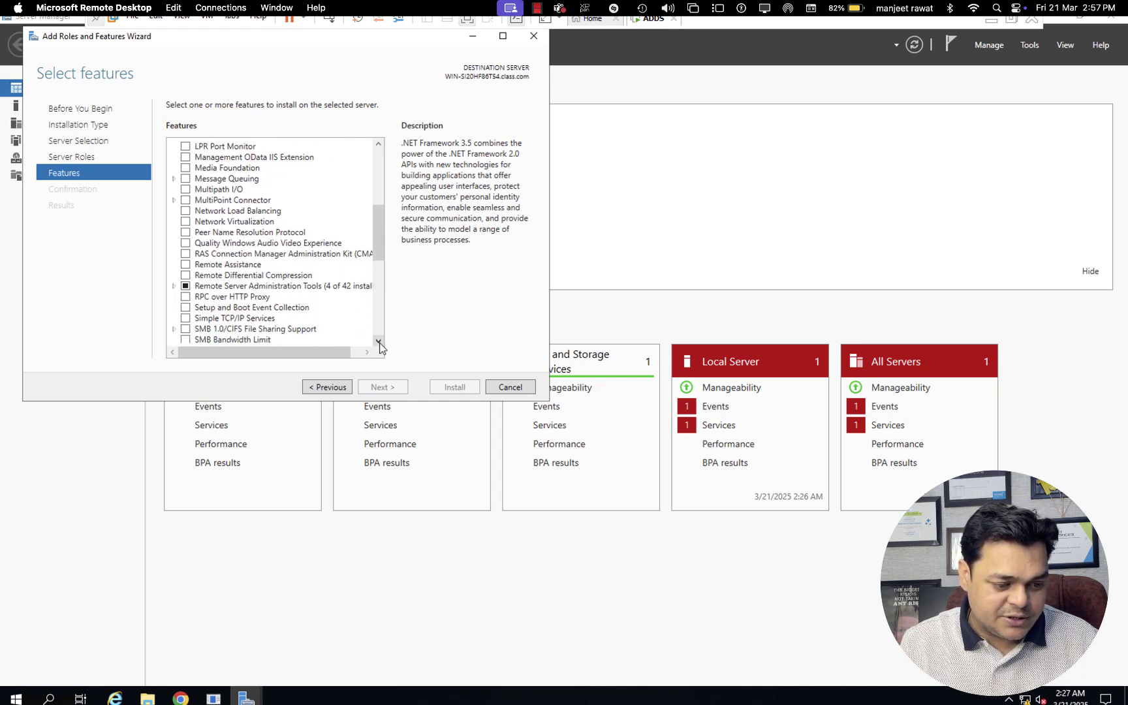
{"action": "scroll", "coordinate": [380, 346], "scroll_direction": "down", "scroll_amount": 3}
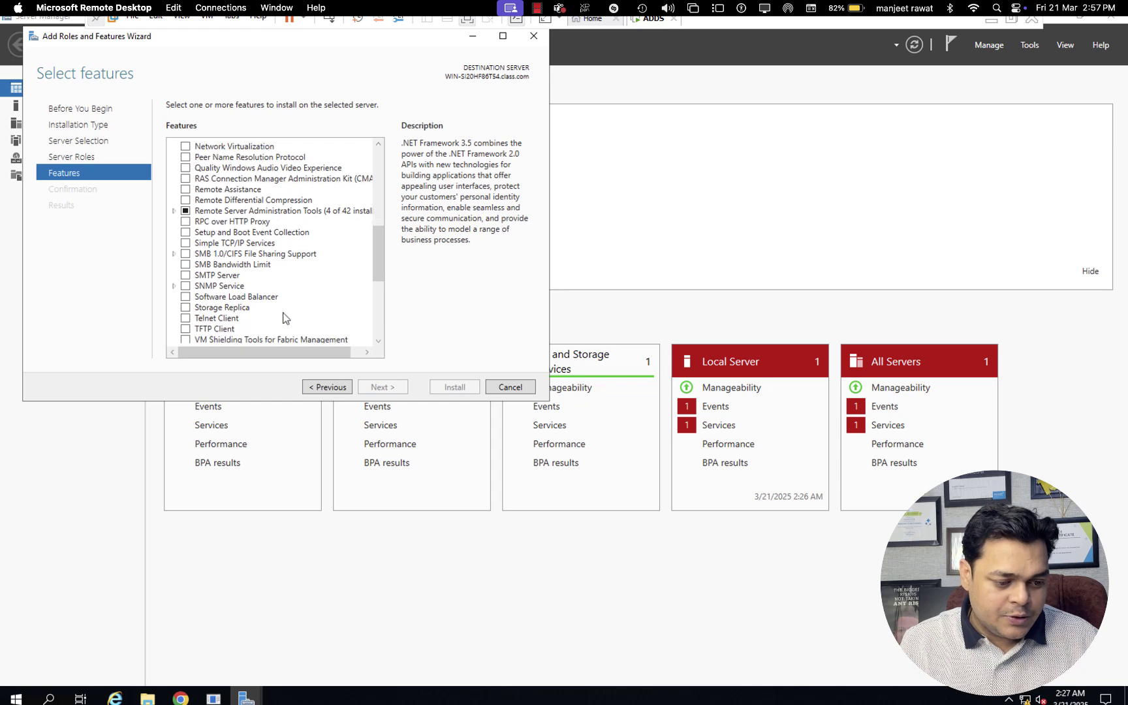
{"action": "left_click_drag", "start_coordinate": [384, 275], "coordinate": [377, 390]}
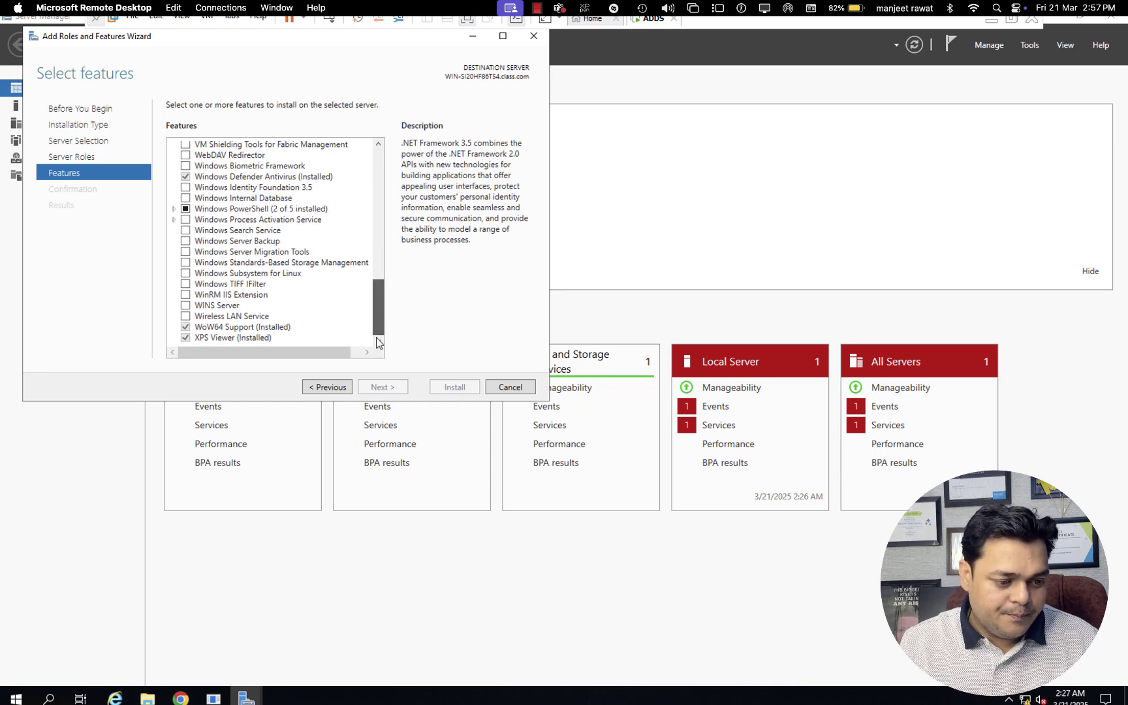
{"action": "left_click", "coordinate": [186, 241]}
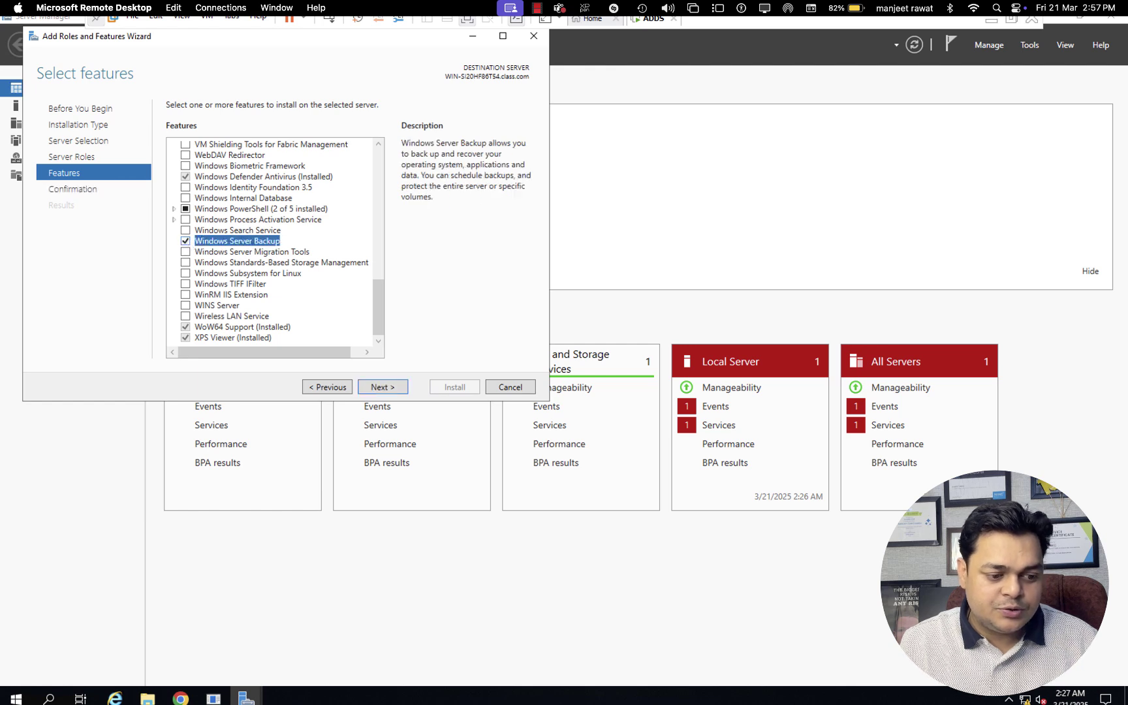
{"action": "left_click", "coordinate": [376, 388]}
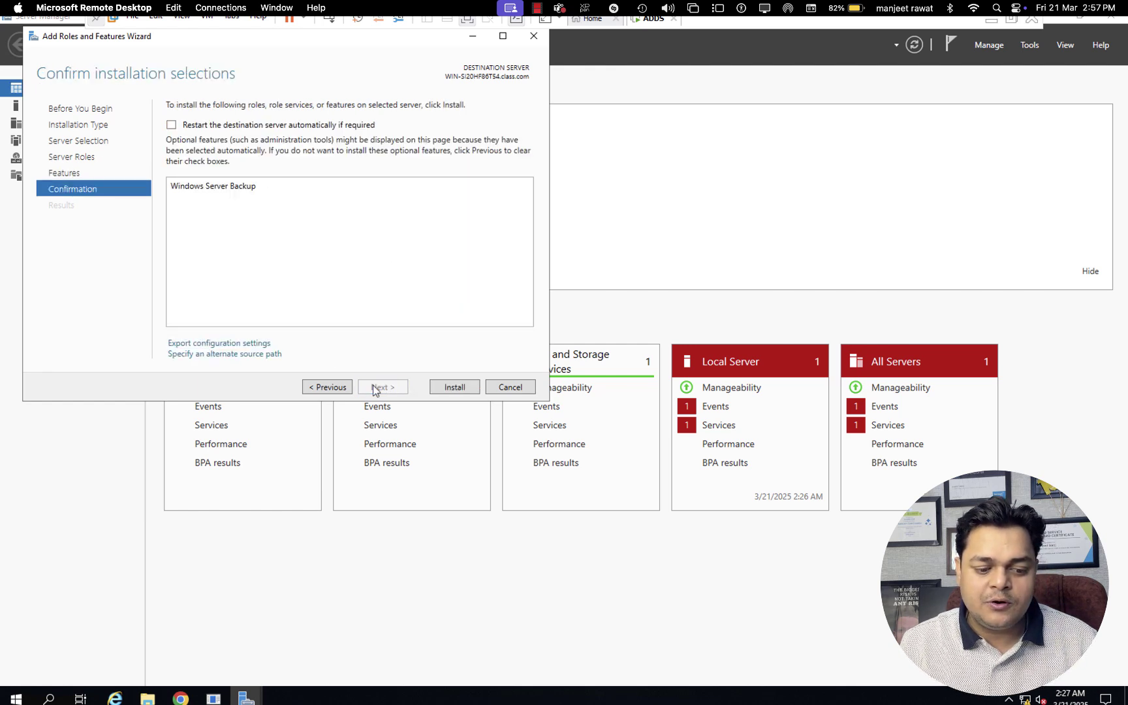
{"action": "left_click", "coordinate": [461, 387]}
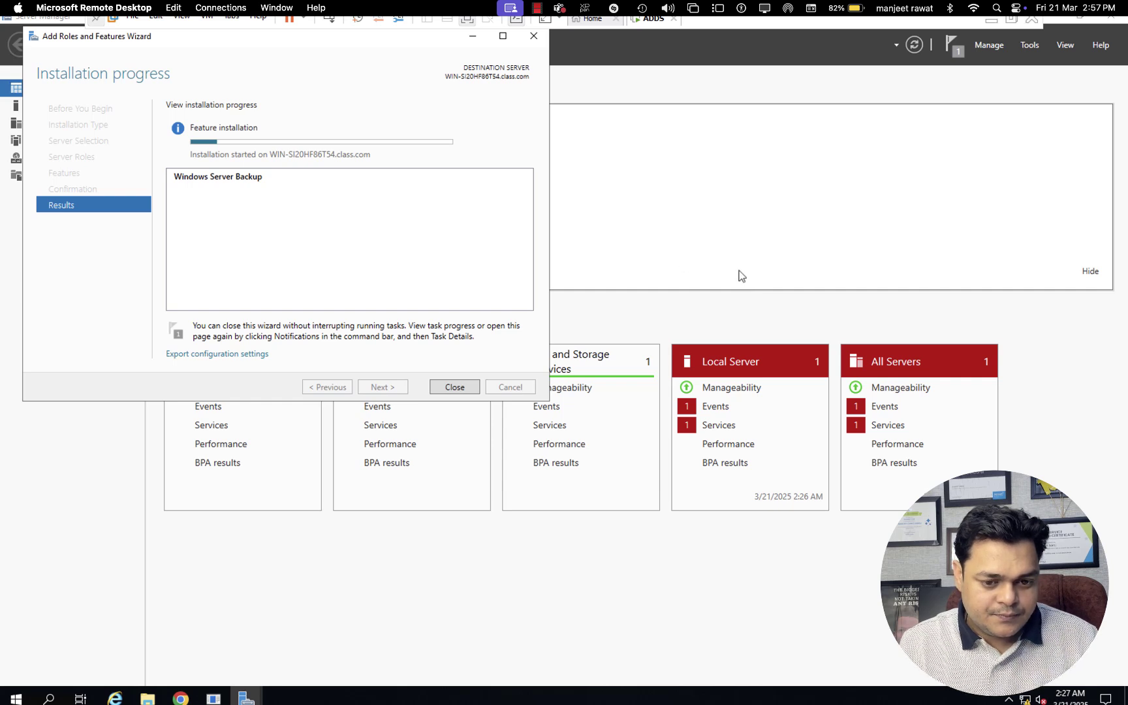
Launch Disk Management with diskmgmt.msc and maximize its window.
{"action": "key", "text": "super+r"}
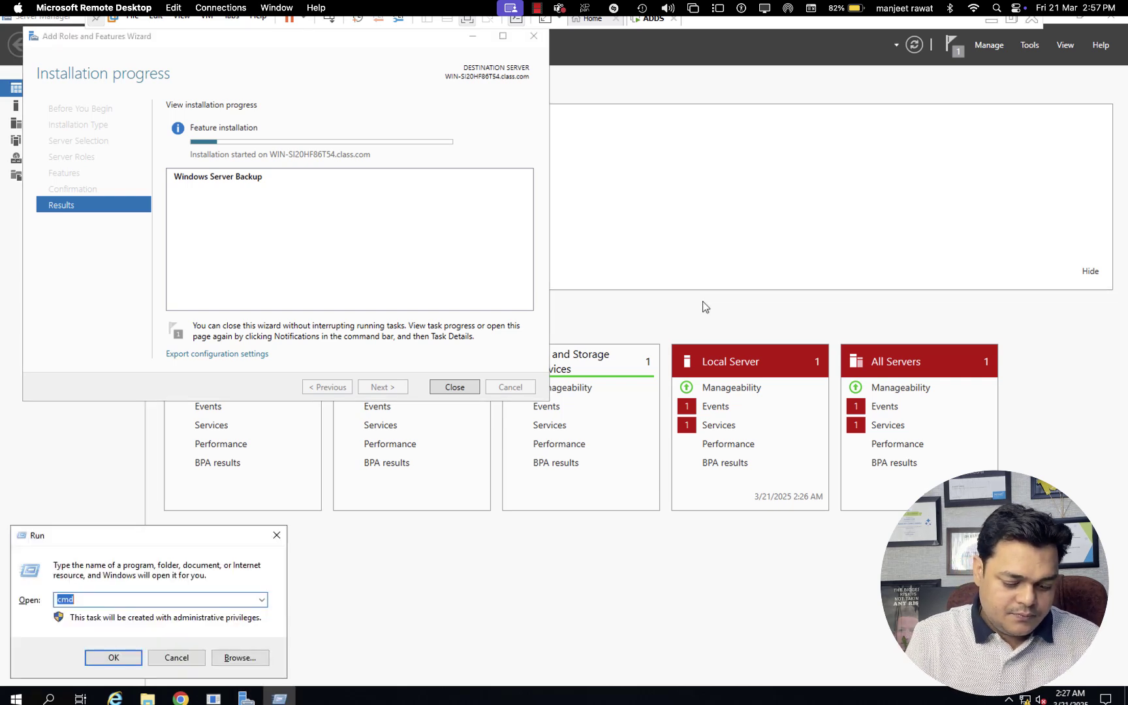
{"action": "type", "text": "disk"}
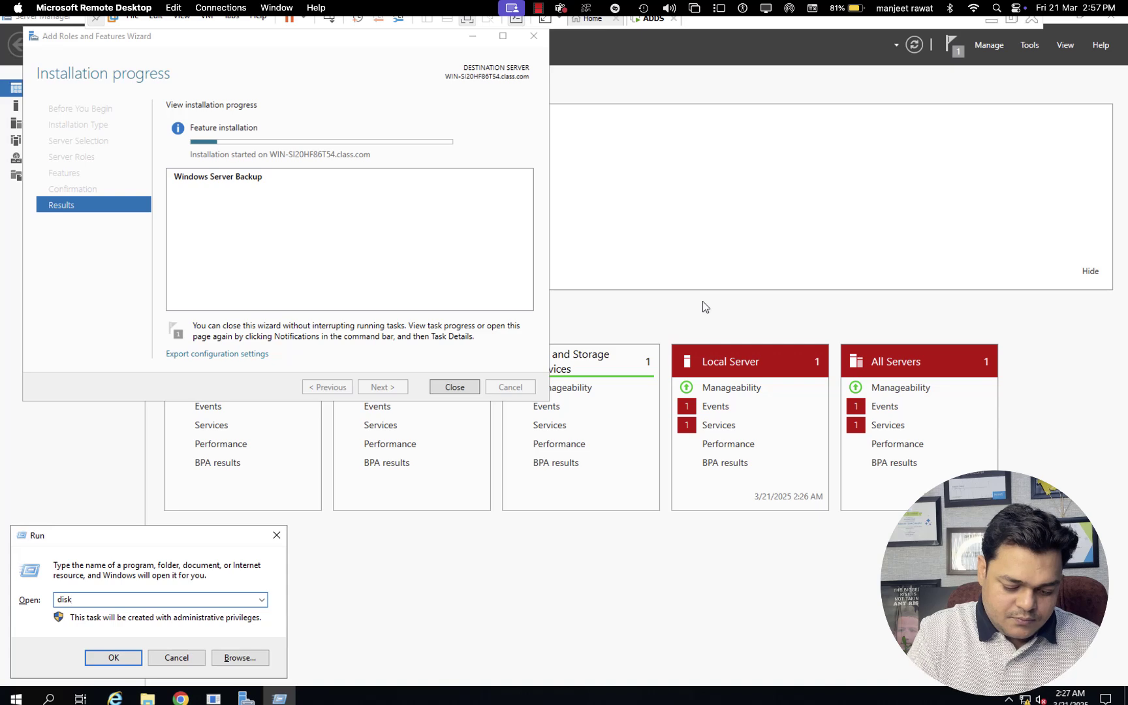
{"action": "type", "text": "mgmt.m"}
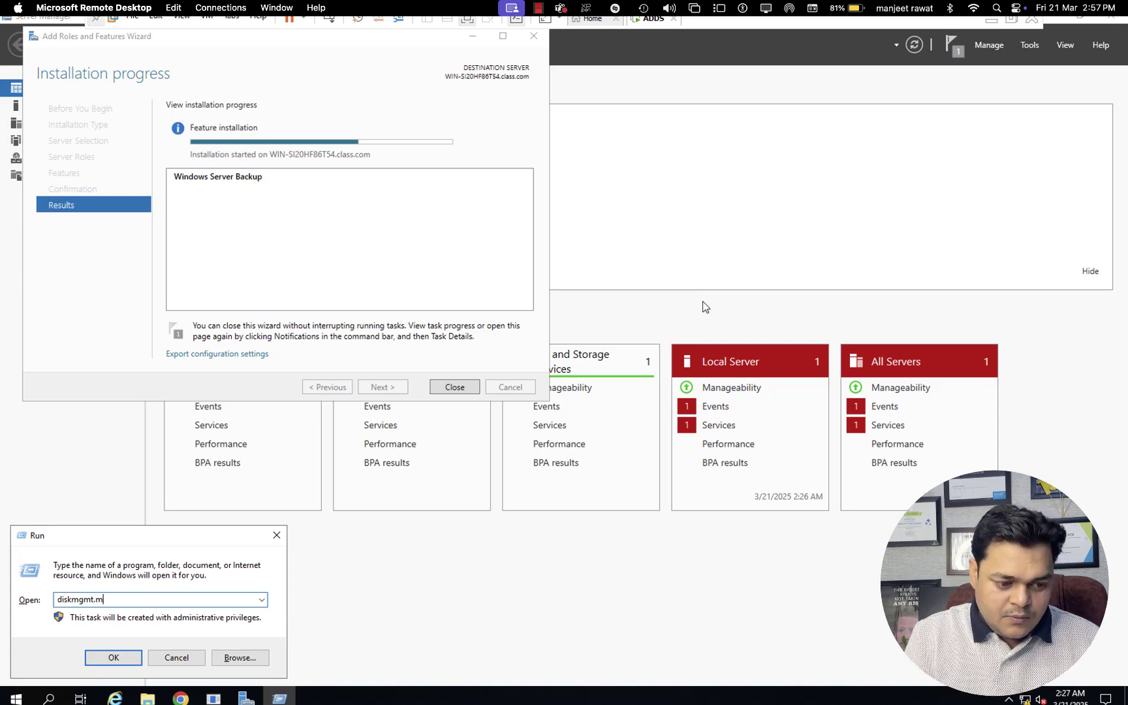
{"action": "type", "text": "sc"}
{"action": "key", "text": "Return"}
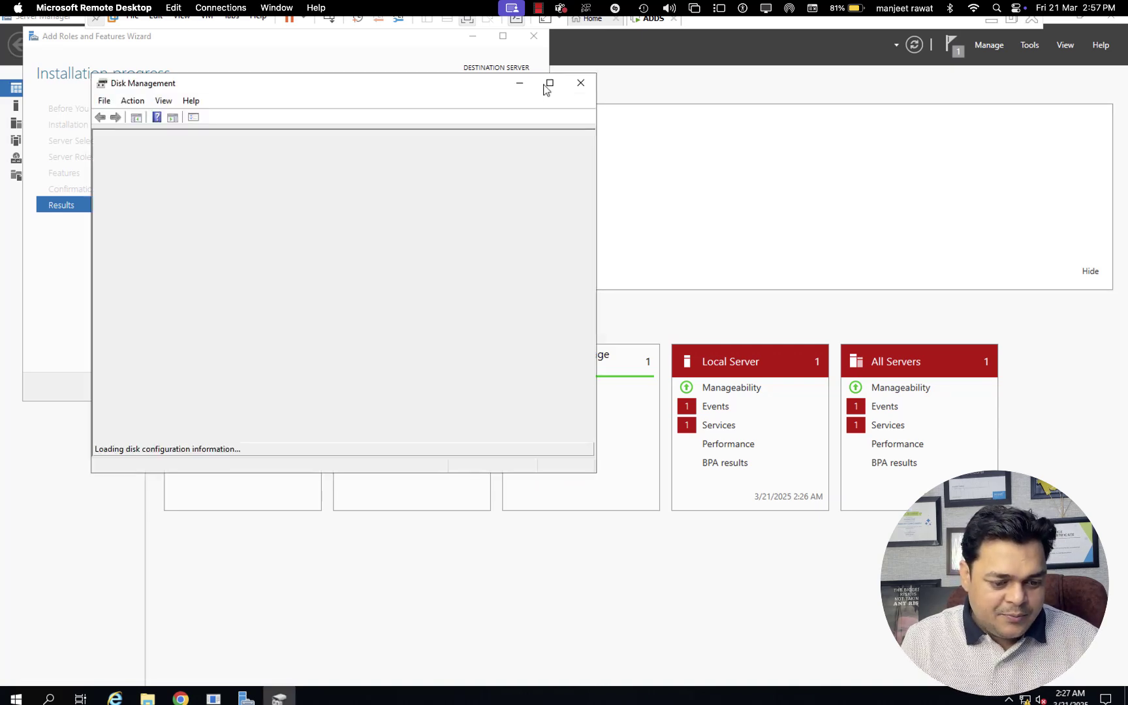
{"action": "left_click", "coordinate": [550, 84]}
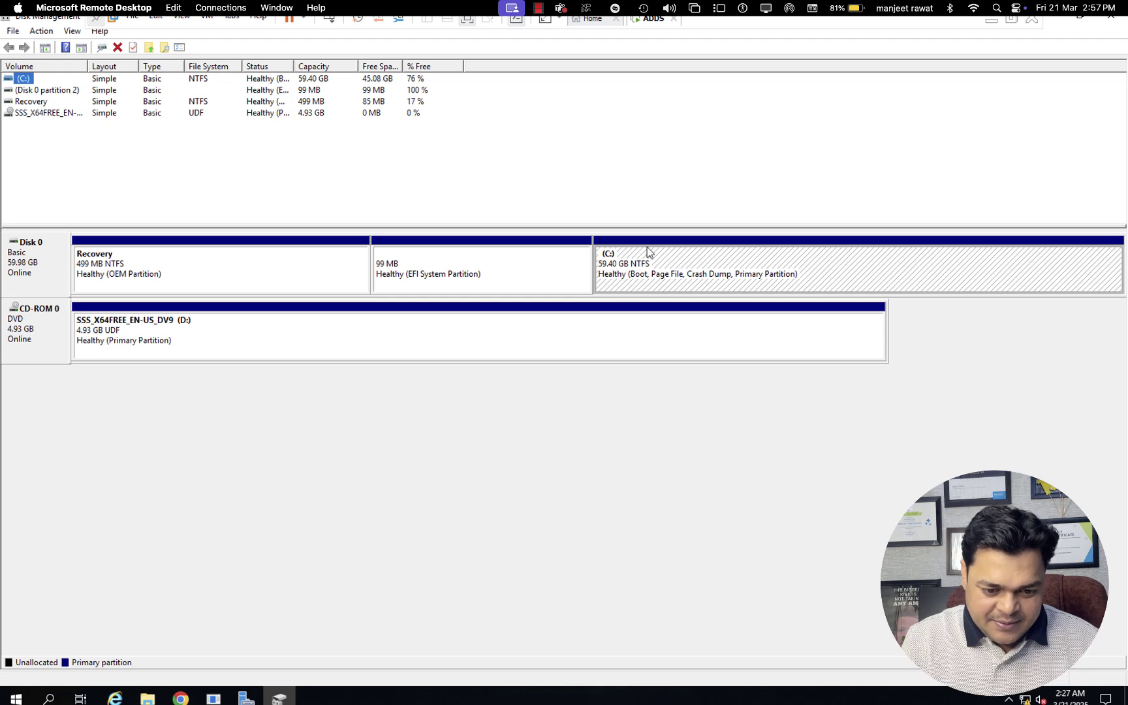
Shrink the C: volume by 25000 MB.
{"action": "right_click", "coordinate": [684, 252]}
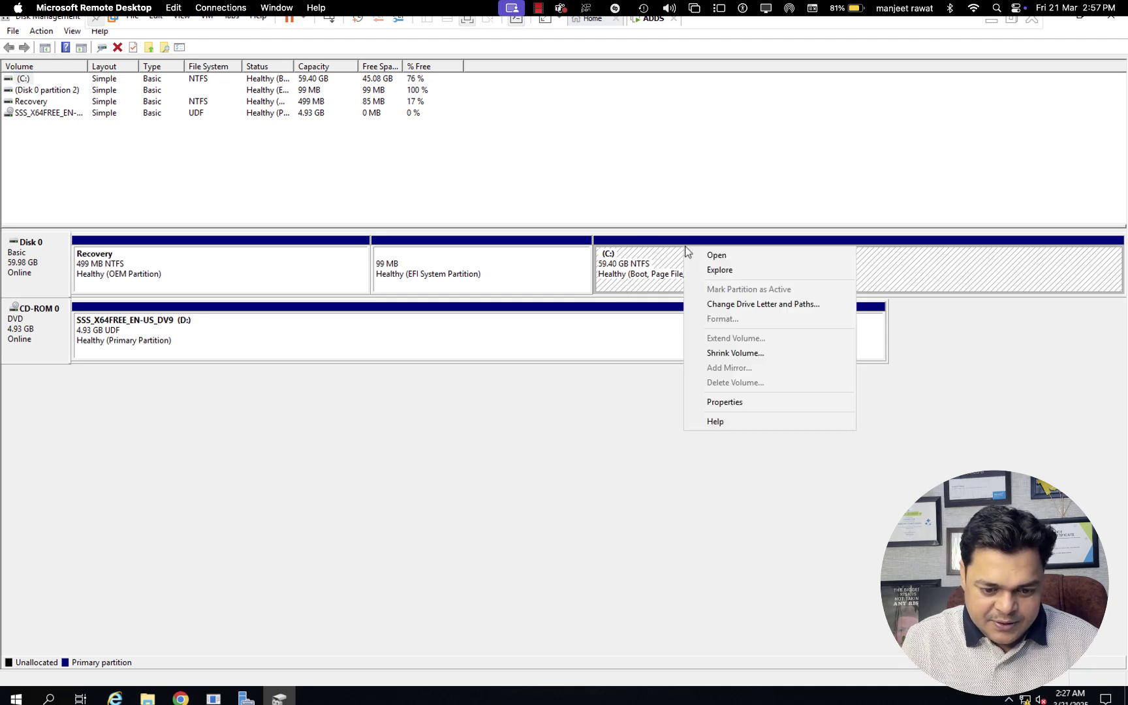
{"action": "left_click", "coordinate": [721, 353]}
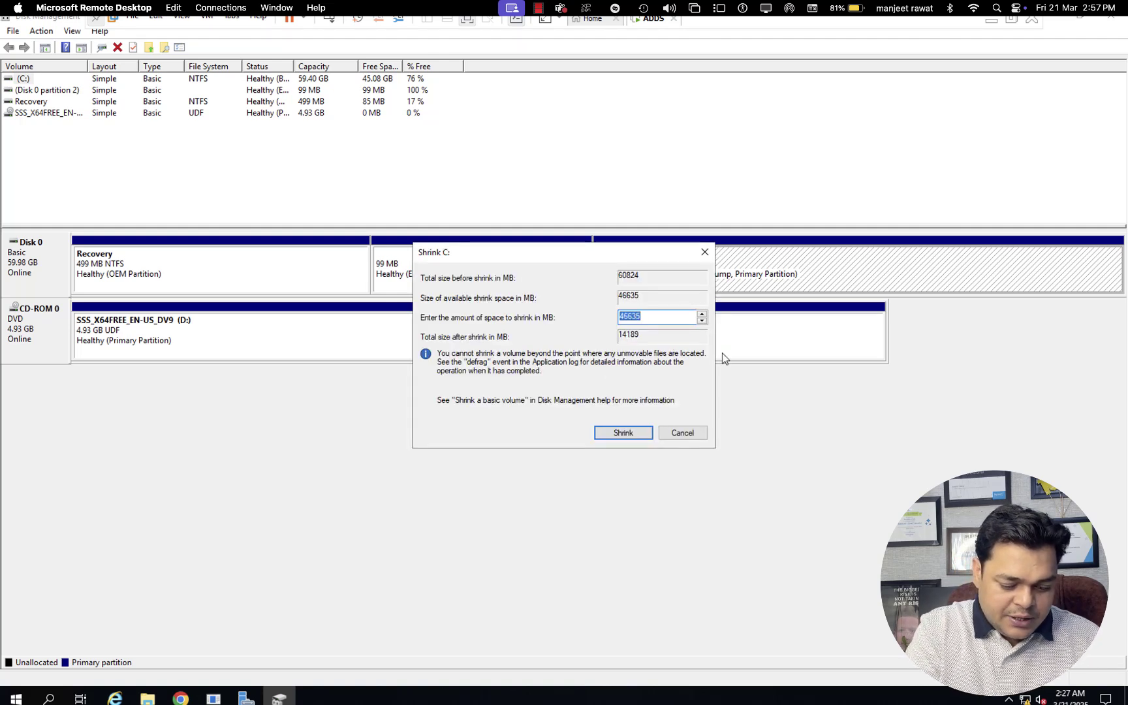
{"action": "type", "text": "25000"}
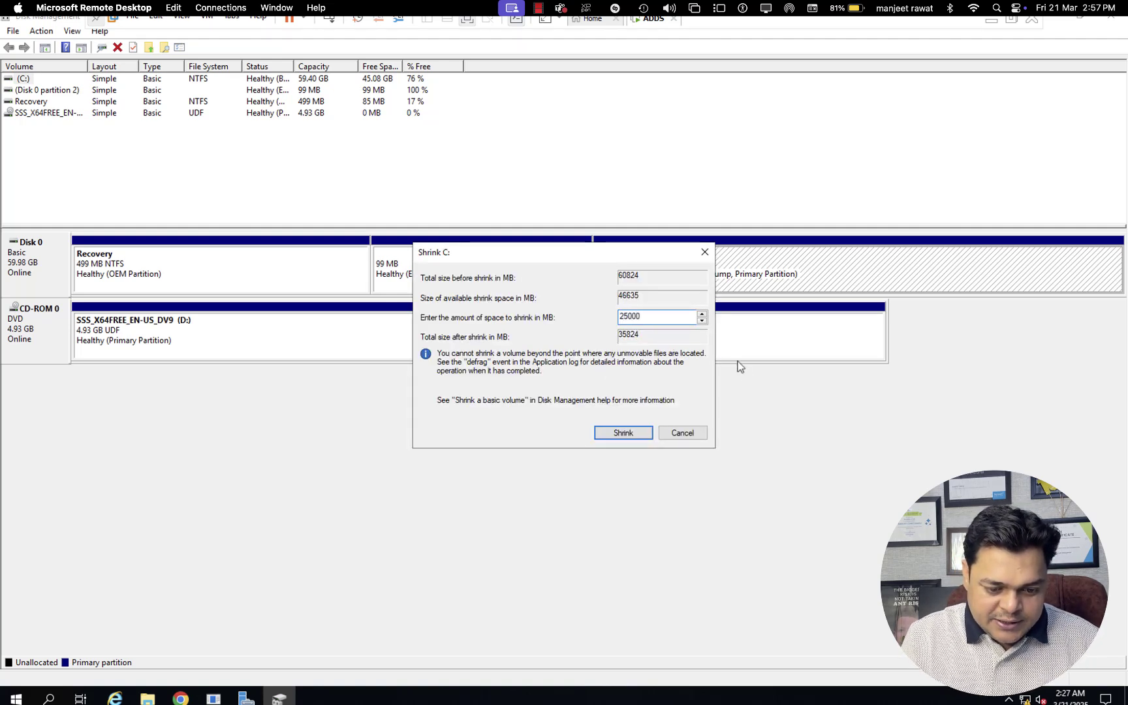
{"action": "left_click", "coordinate": [644, 431]}
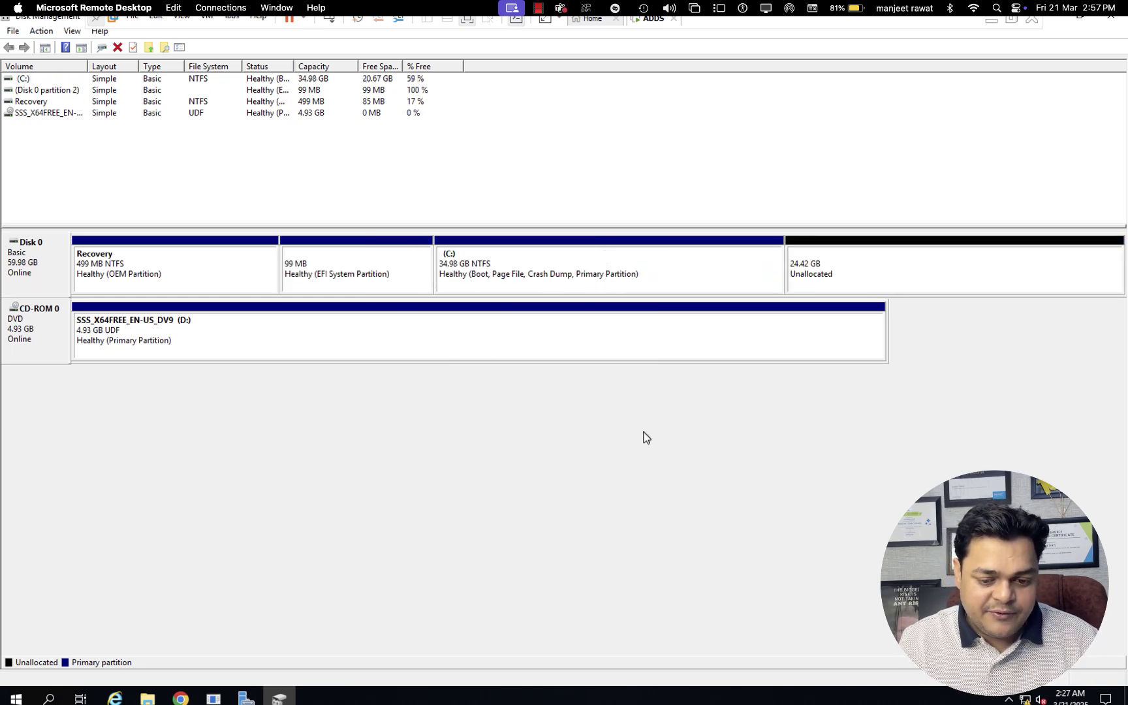
Create a full-size simple volume E: labelled 'Backup' from the unallocated space.
{"action": "right_click", "coordinate": [828, 264]}
{"action": "left_click", "coordinate": [864, 271]}
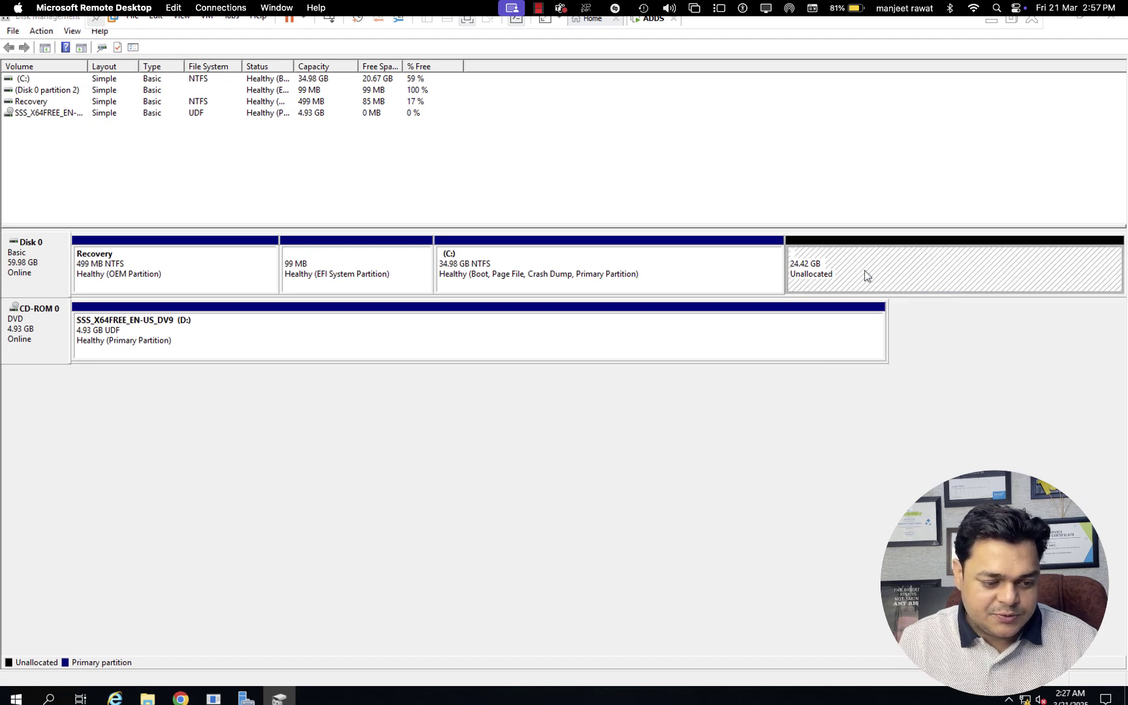
{"action": "left_click", "coordinate": [262, 322]}
{"action": "left_click", "coordinate": [262, 322]}
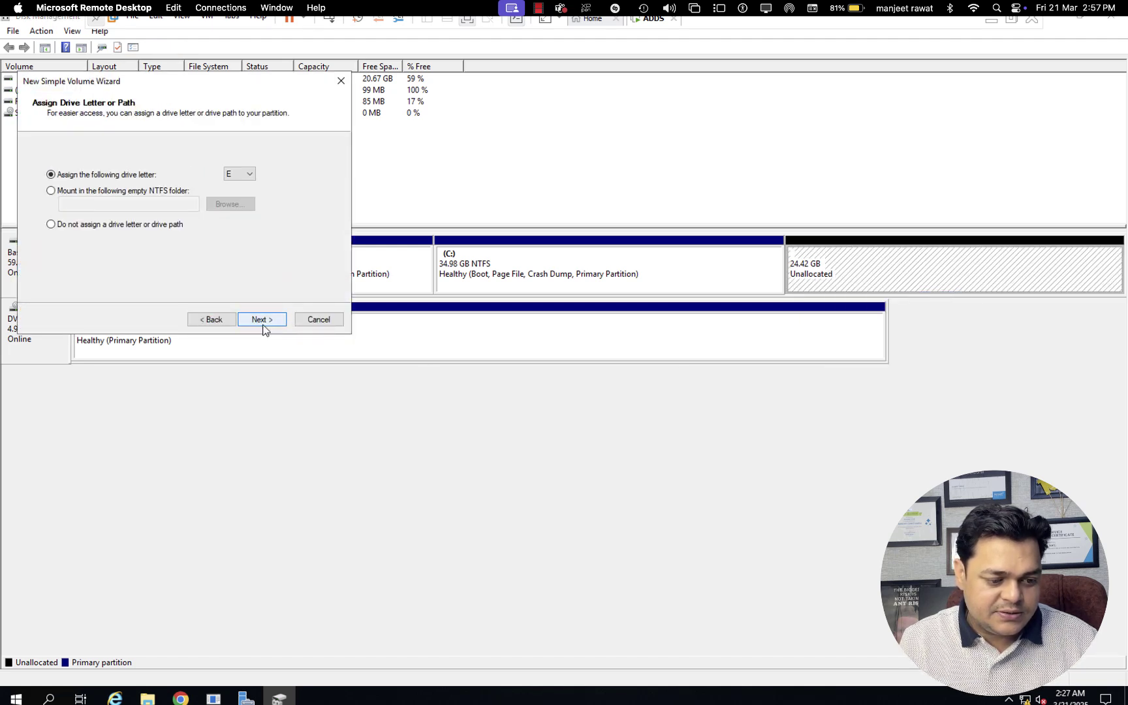
{"action": "left_click", "coordinate": [261, 321]}
{"action": "left_click", "coordinate": [205, 239]}
{"action": "key", "text": "ctrl+a"}
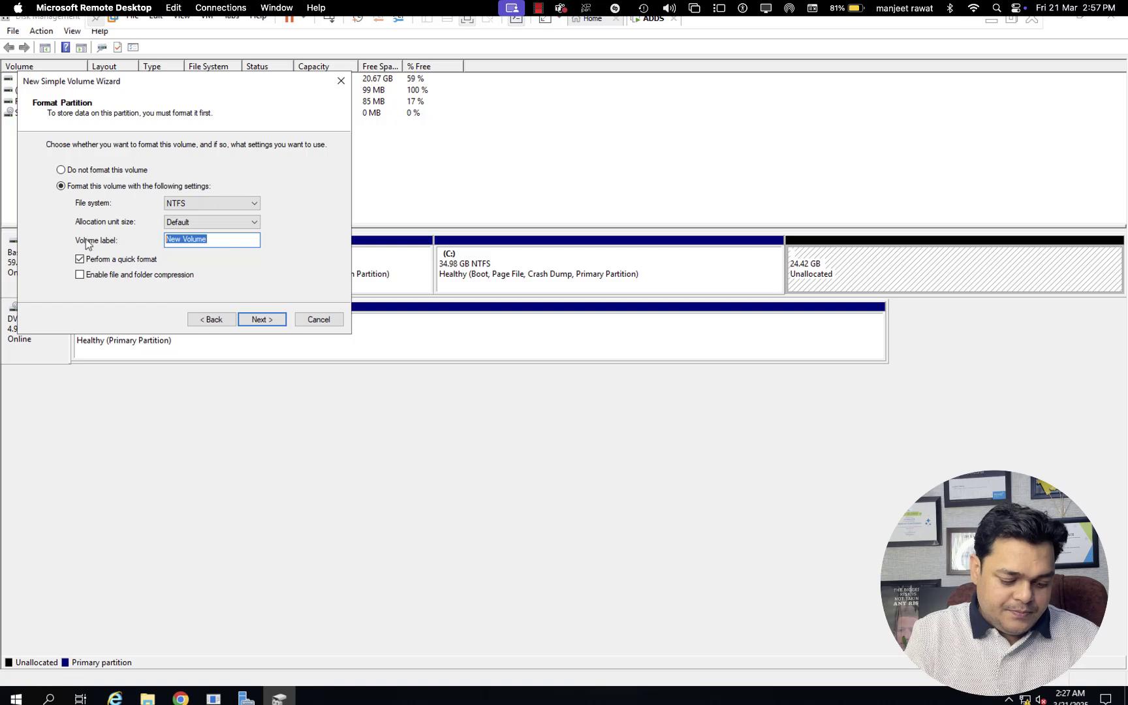
{"action": "type", "text": "Backup"}
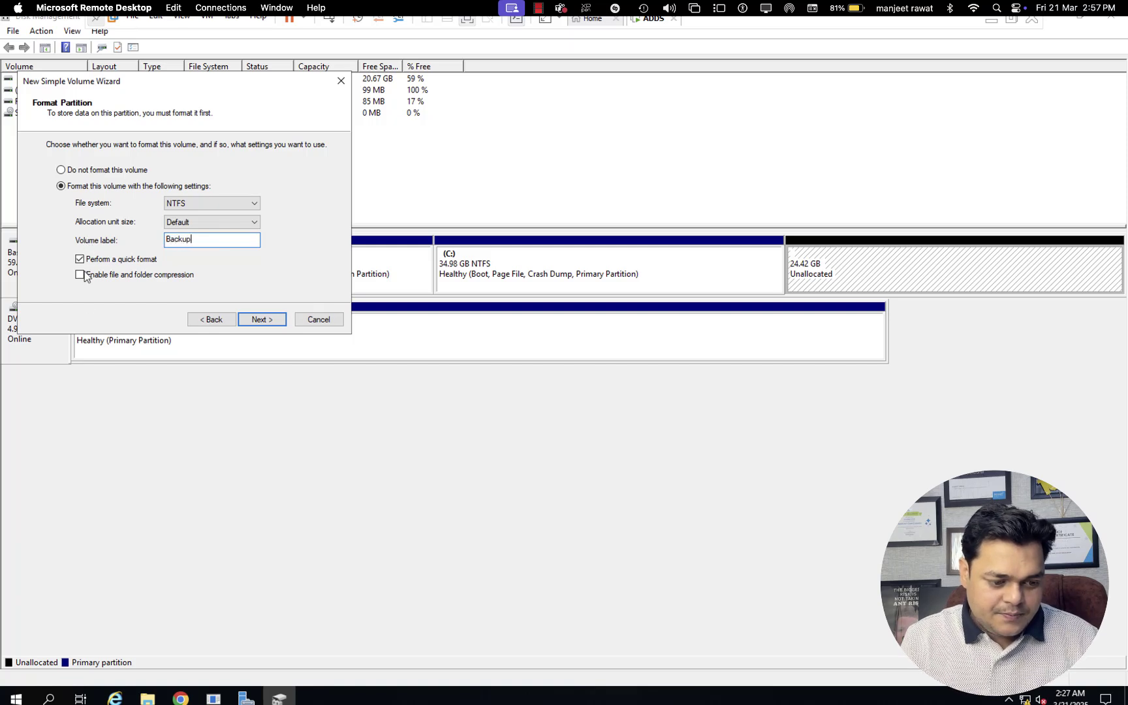
{"action": "left_click", "coordinate": [262, 319]}
{"action": "left_click", "coordinate": [262, 319]}
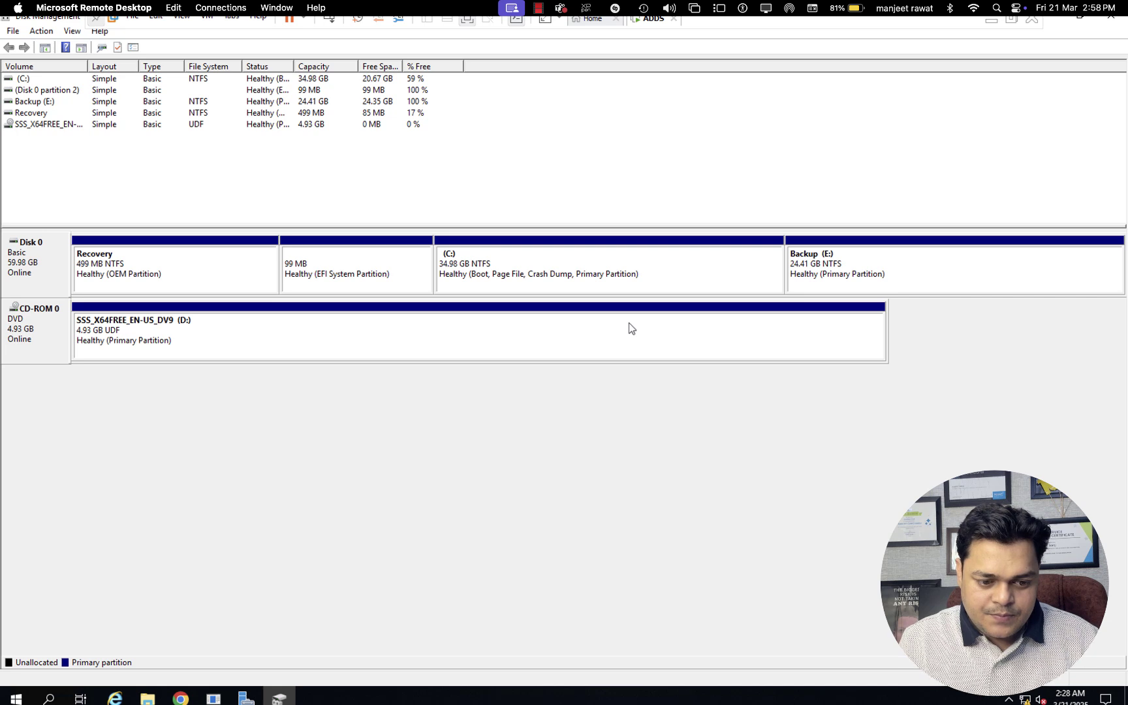
Close Disk Management and the finished wizard, then open Windows Server Backup's Local Backup page.
{"action": "left_click", "coordinate": [1112, 16]}
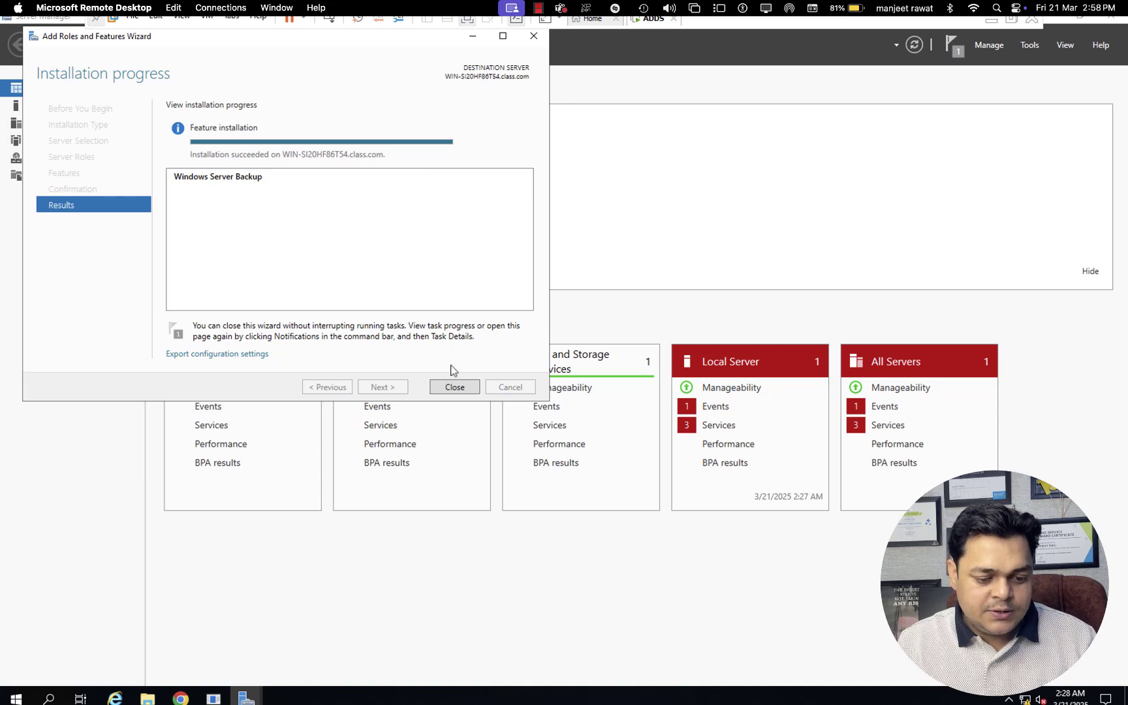
{"action": "left_click", "coordinate": [455, 387]}
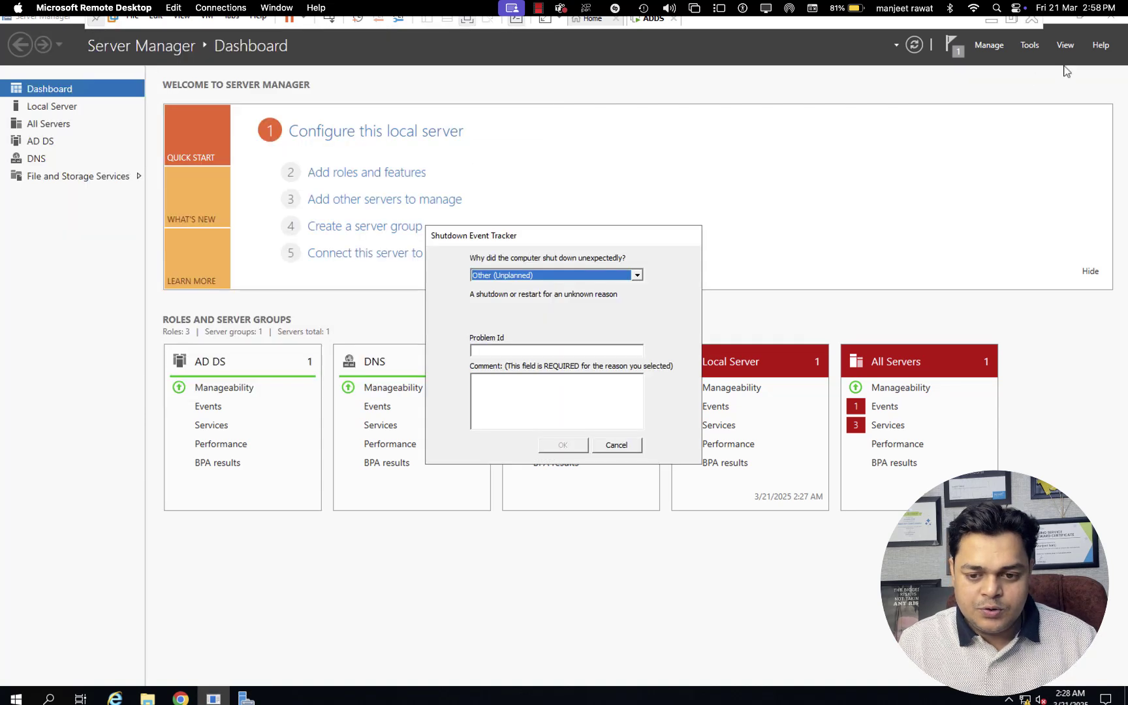
{"action": "left_click", "coordinate": [1030, 45]}
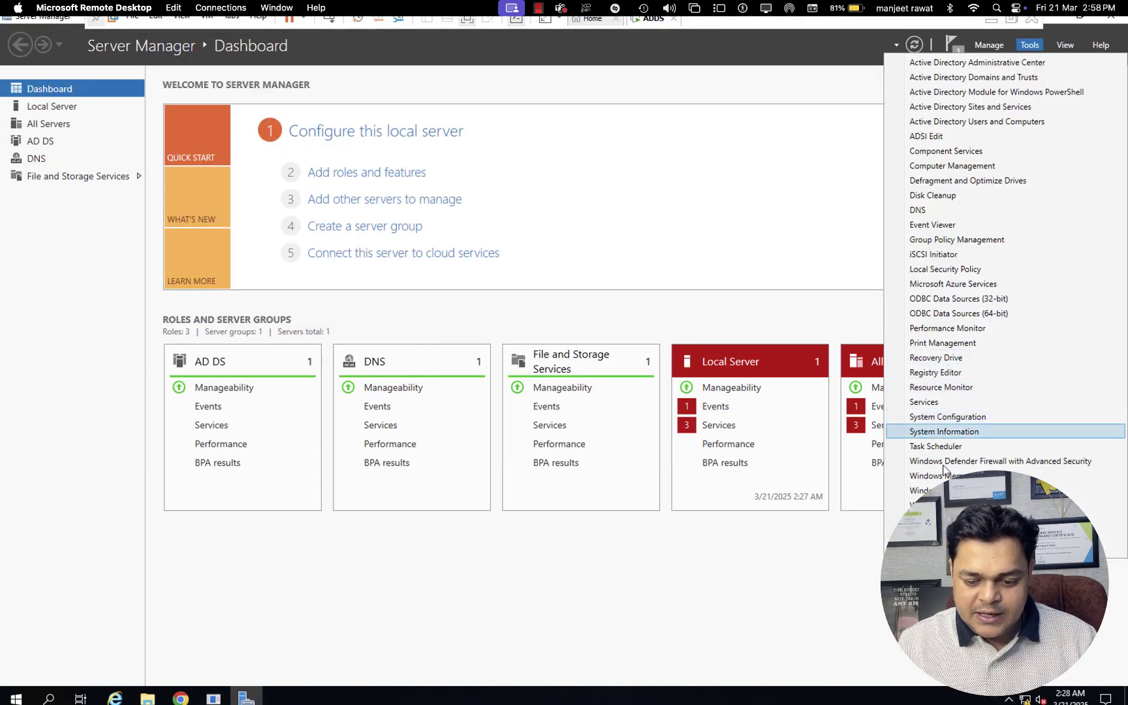
{"action": "left_click", "coordinate": [940, 550]}
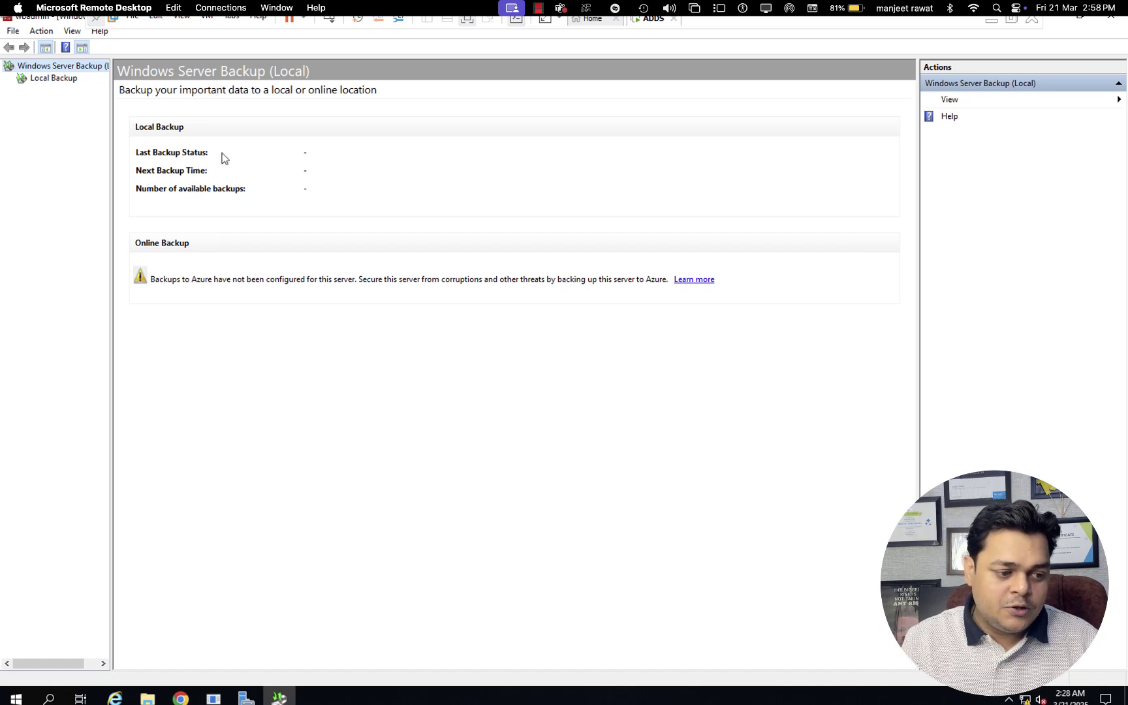
{"action": "left_click", "coordinate": [54, 79]}
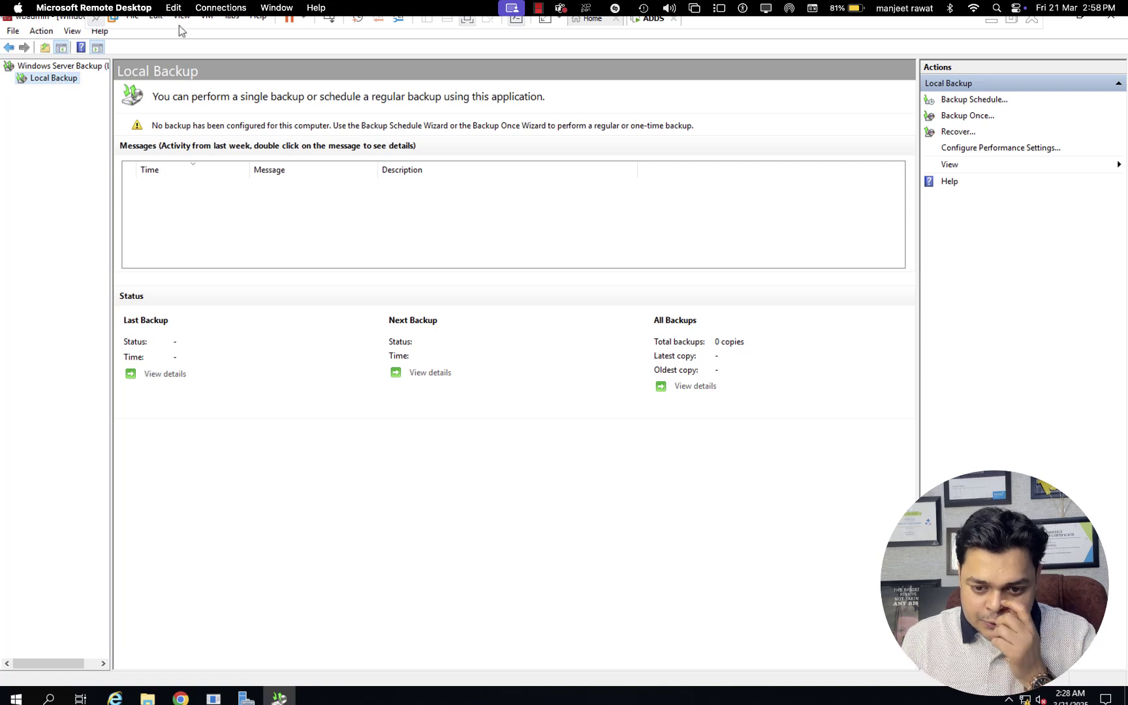
{"action": "mouse_move", "coordinate": [595, 42]}
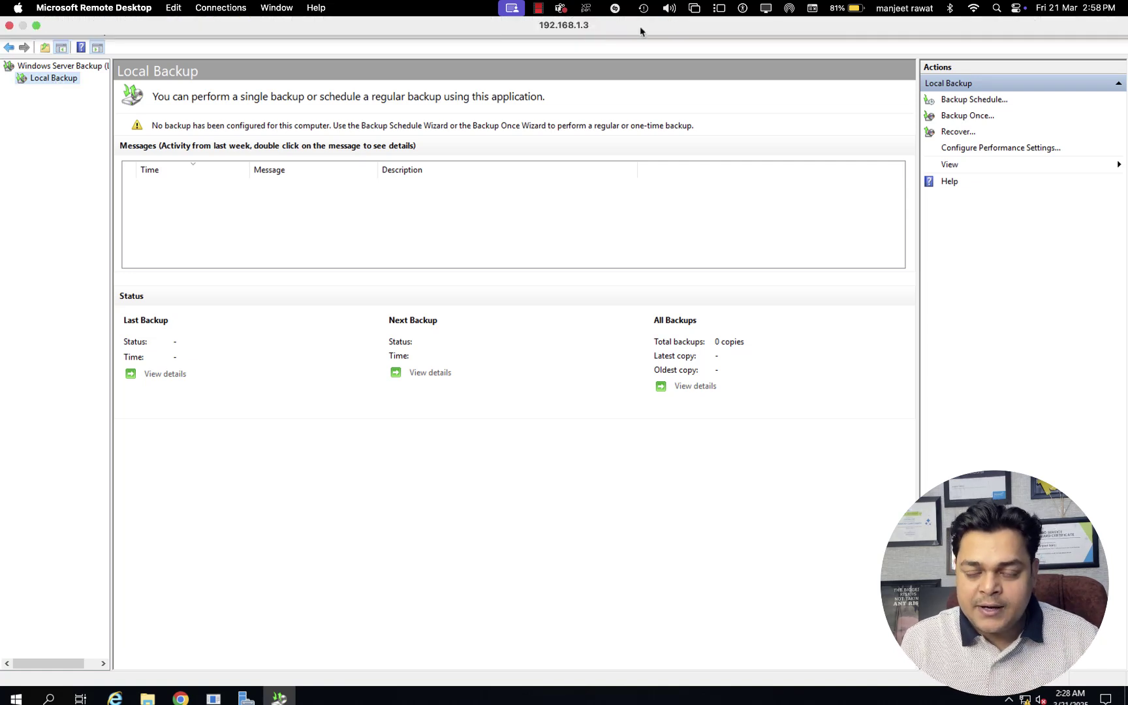
Start a Backup Once with different options and a Custom configuration.
{"action": "left_click", "coordinate": [961, 119]}
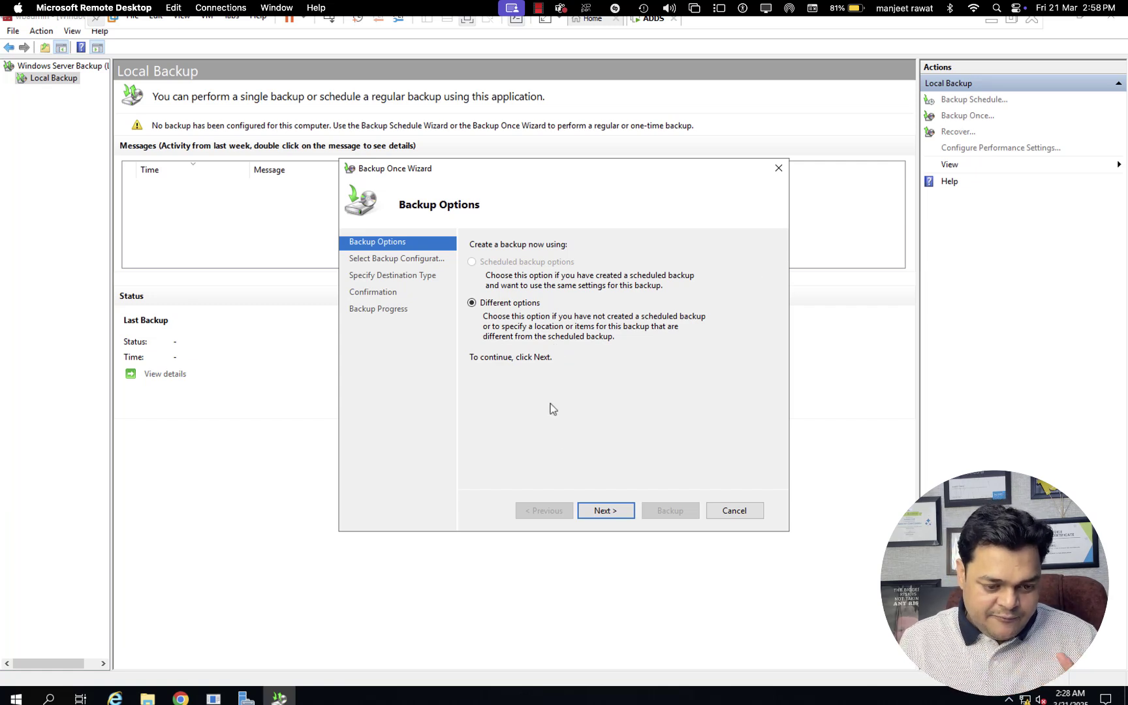
{"action": "left_click", "coordinate": [614, 516]}
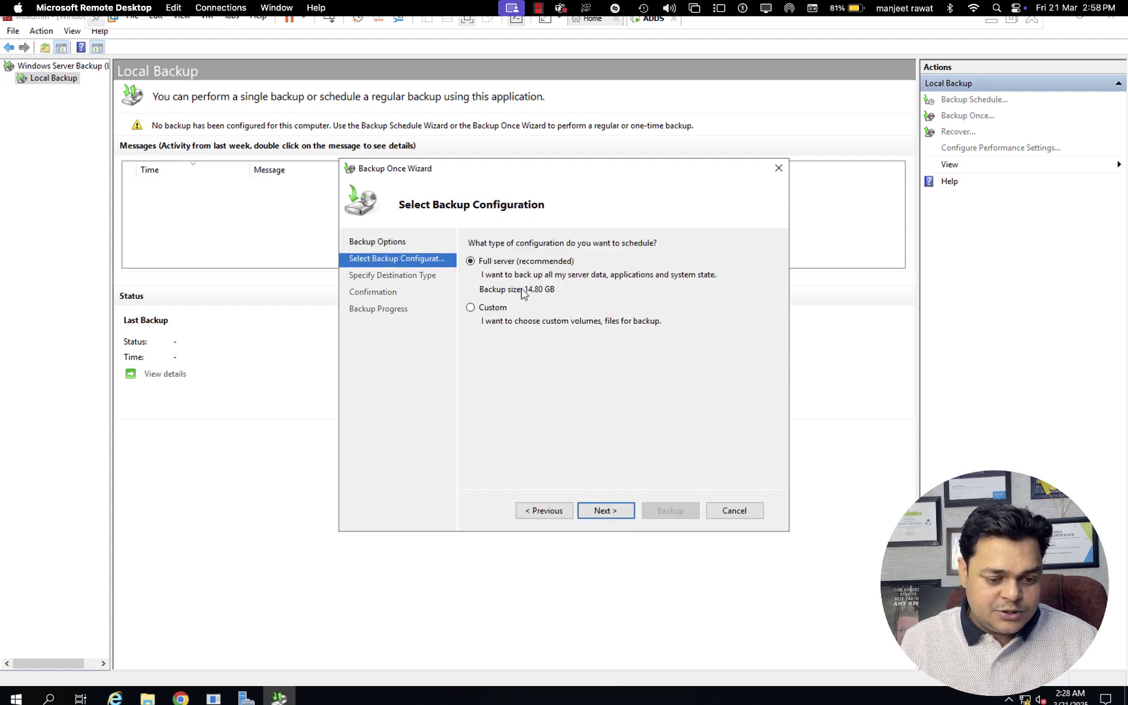
{"action": "left_click", "coordinate": [470, 307]}
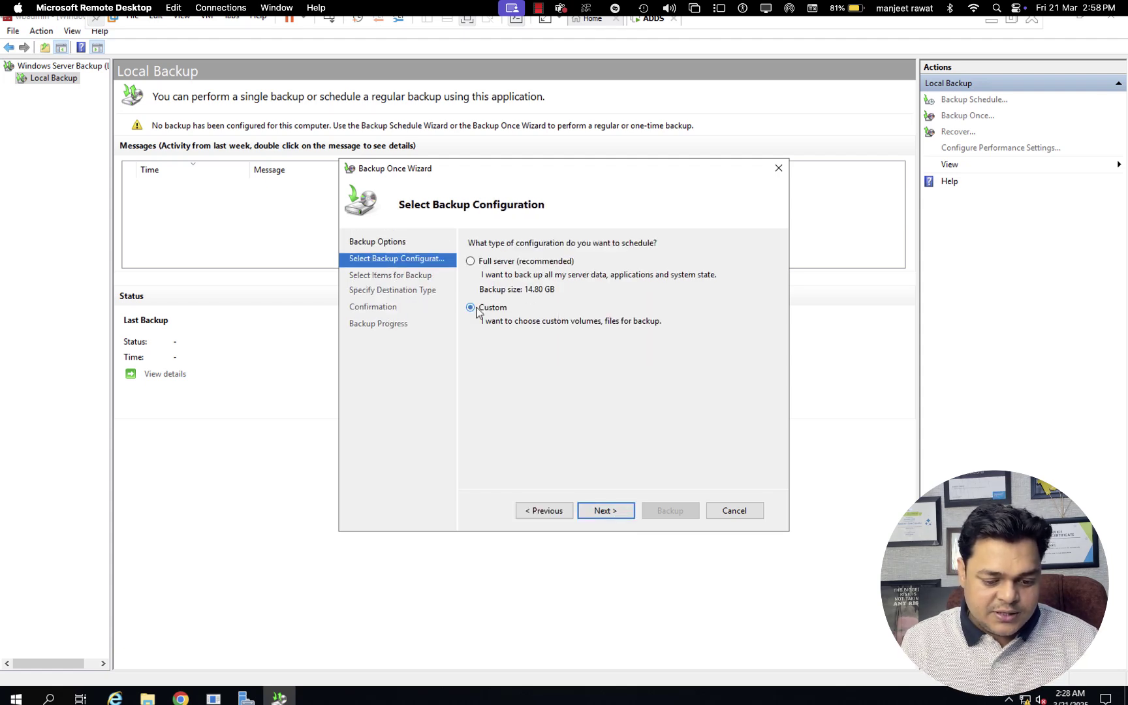
{"action": "left_click", "coordinate": [604, 511]}
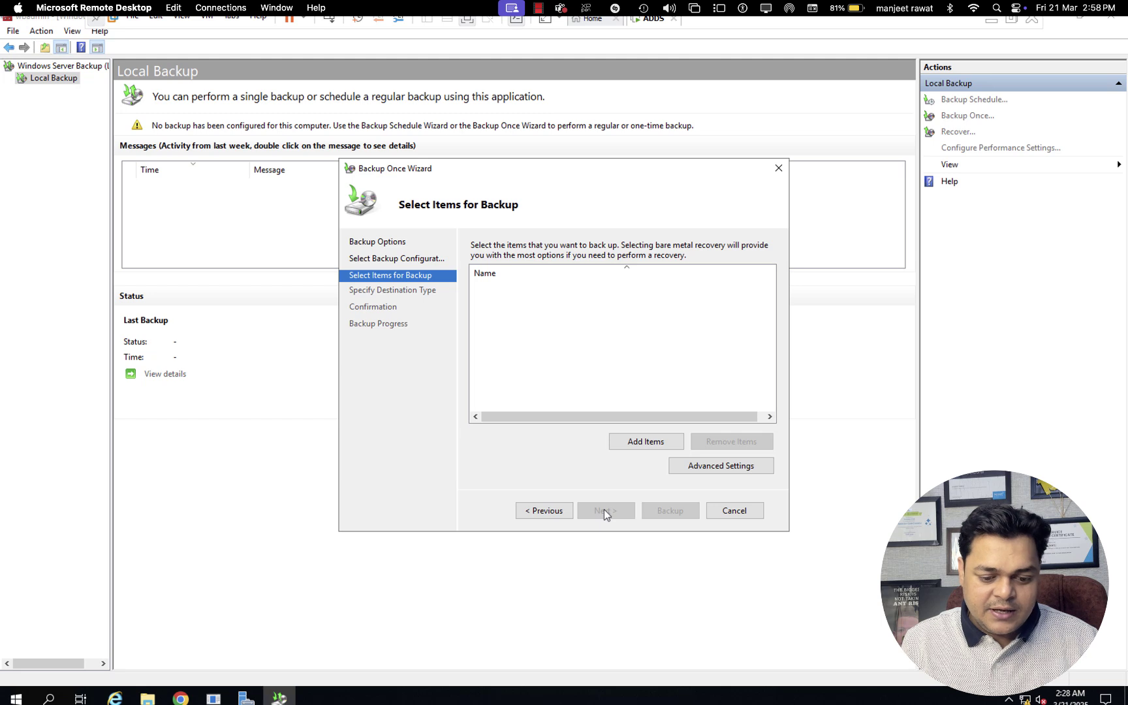
Add System state as the only backup item and continue to the destination type.
{"action": "left_click", "coordinate": [645, 442]}
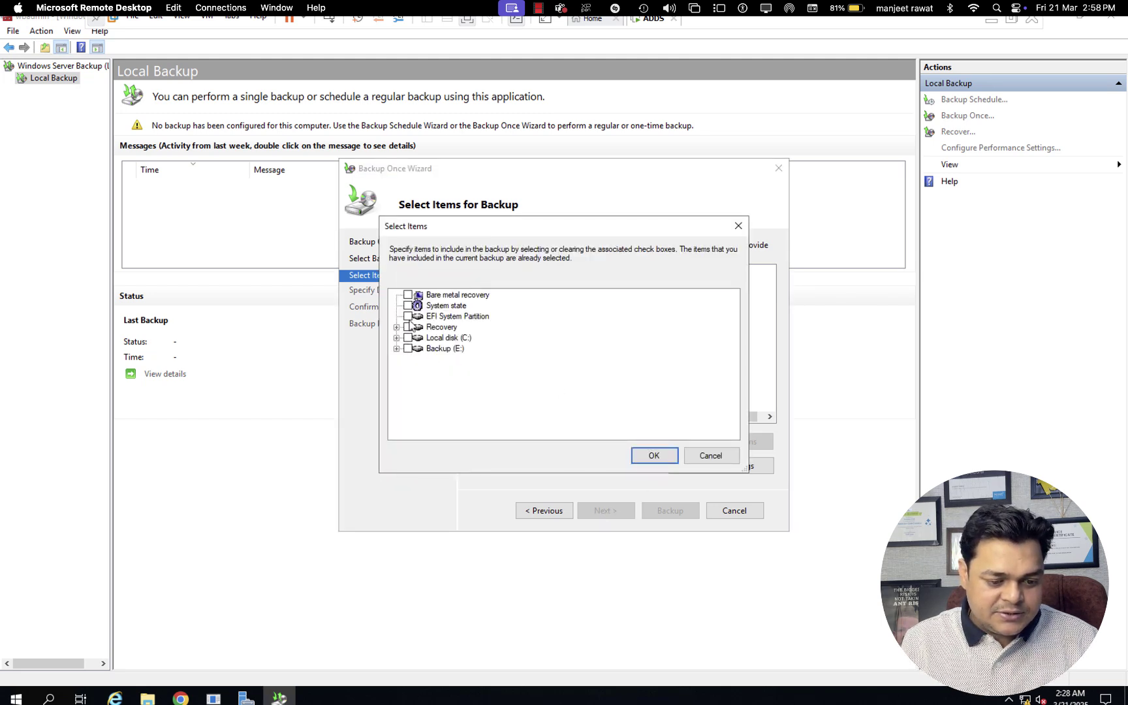
{"action": "left_click", "coordinate": [408, 306]}
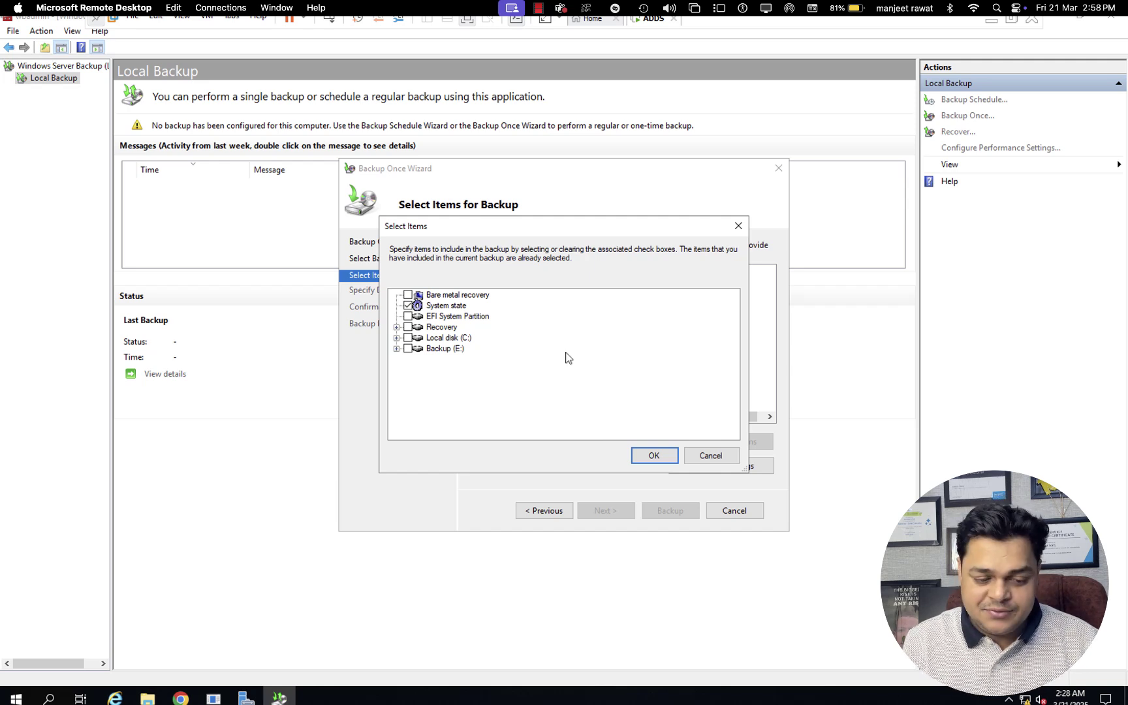
{"action": "left_click", "coordinate": [654, 456]}
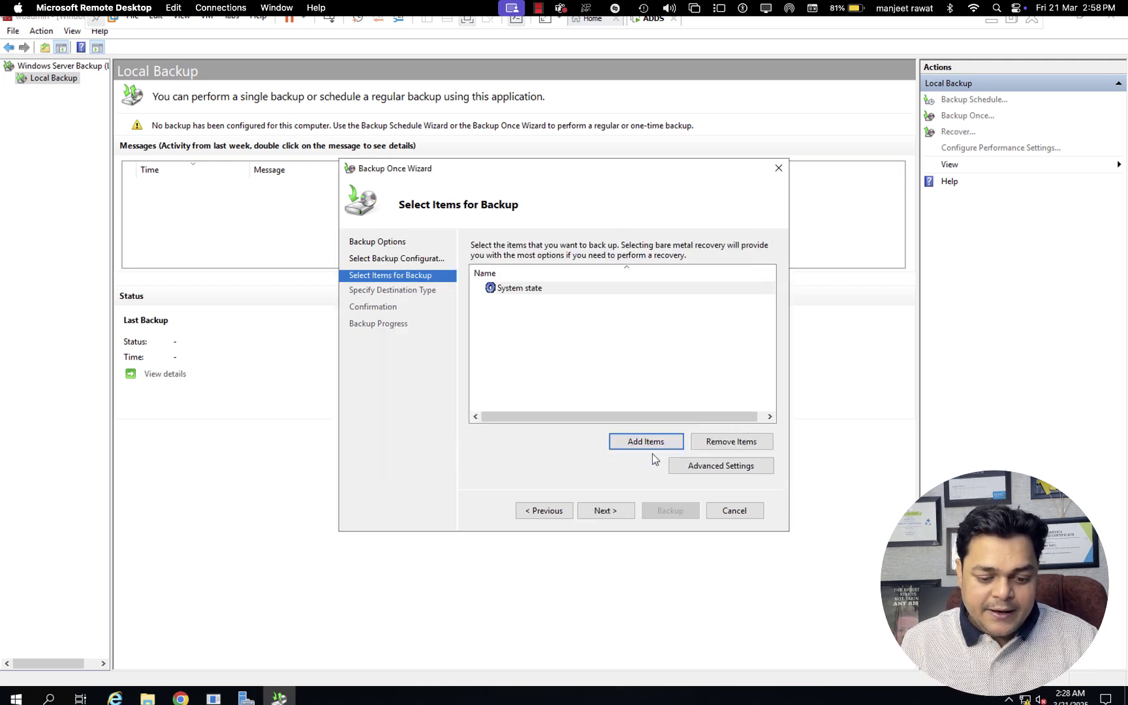
{"action": "left_click", "coordinate": [608, 511]}
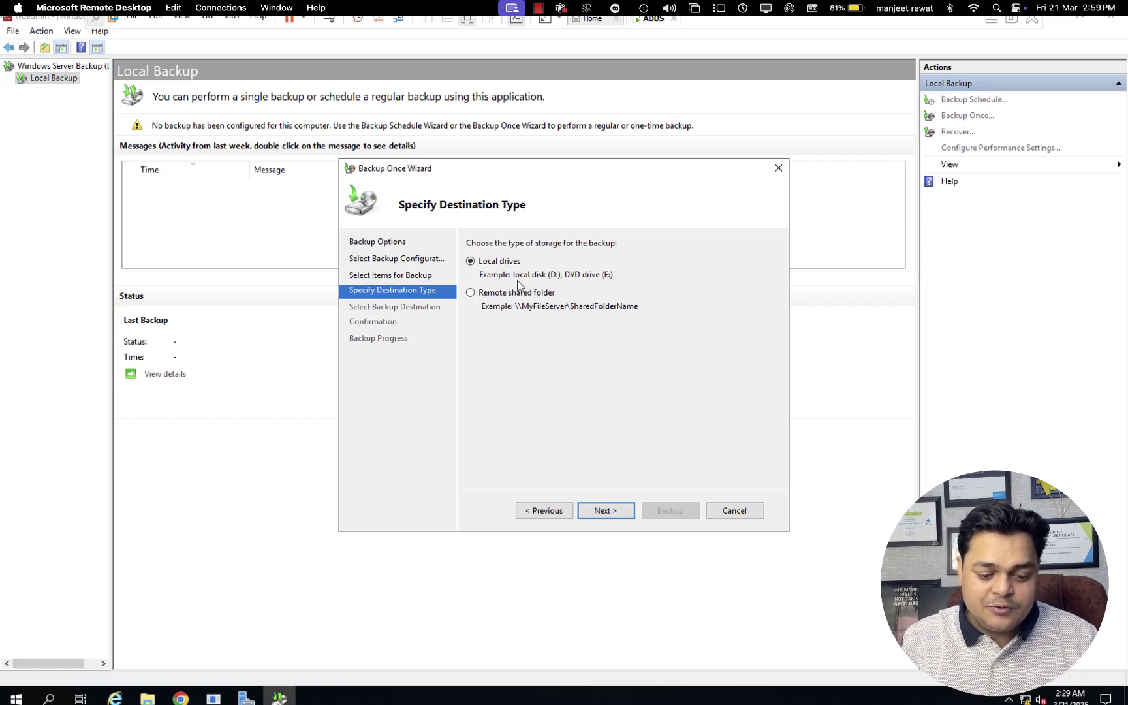
Keep Local drives, choose Backup (E:) as the destination, and start the System state backup.
{"action": "left_click", "coordinate": [611, 512]}
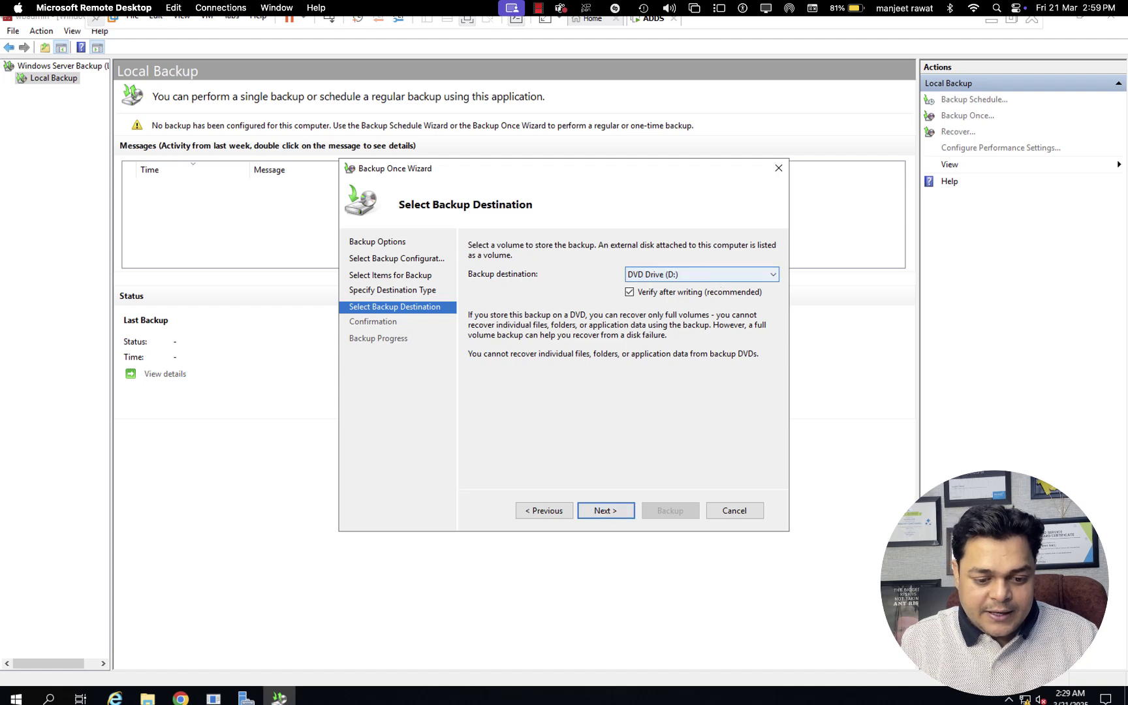
{"action": "left_click", "coordinate": [657, 274]}
{"action": "left_click", "coordinate": [658, 299]}
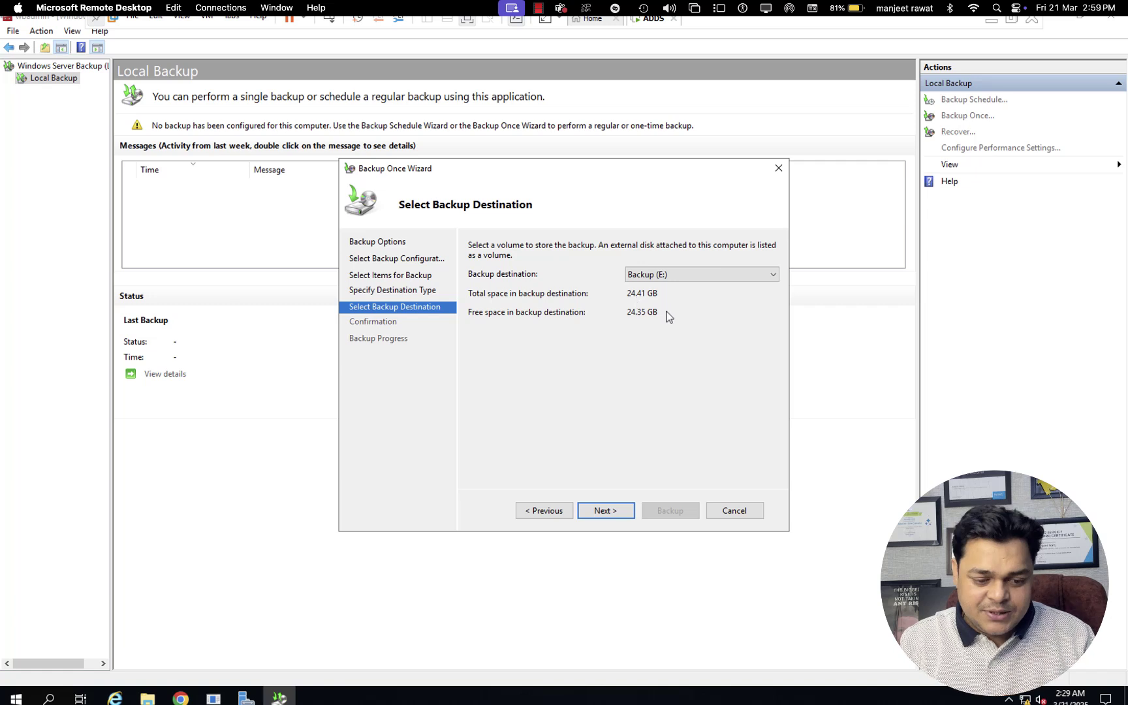
{"action": "left_click", "coordinate": [610, 511]}
{"action": "left_click", "coordinate": [672, 512]}
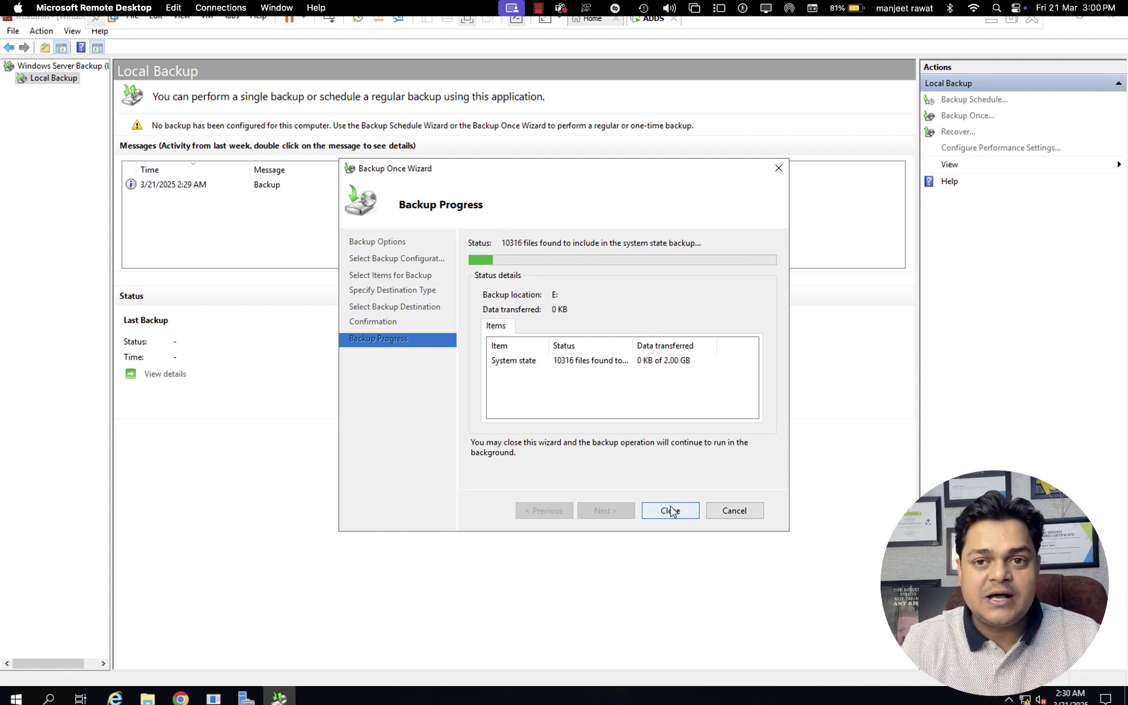
Switch spaces past the OneNote whiteboard notes to the macOS desktop.
{"action": "key", "text": "ctrl+Left"}
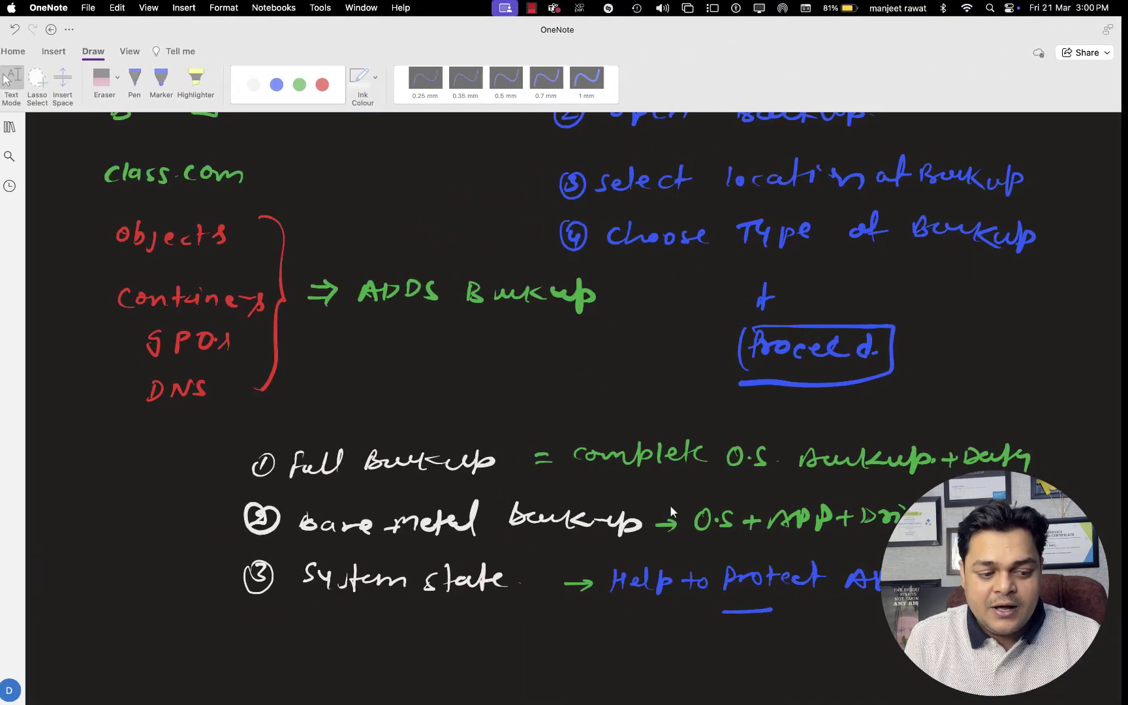
{"action": "key", "text": "ctrl+Left"}
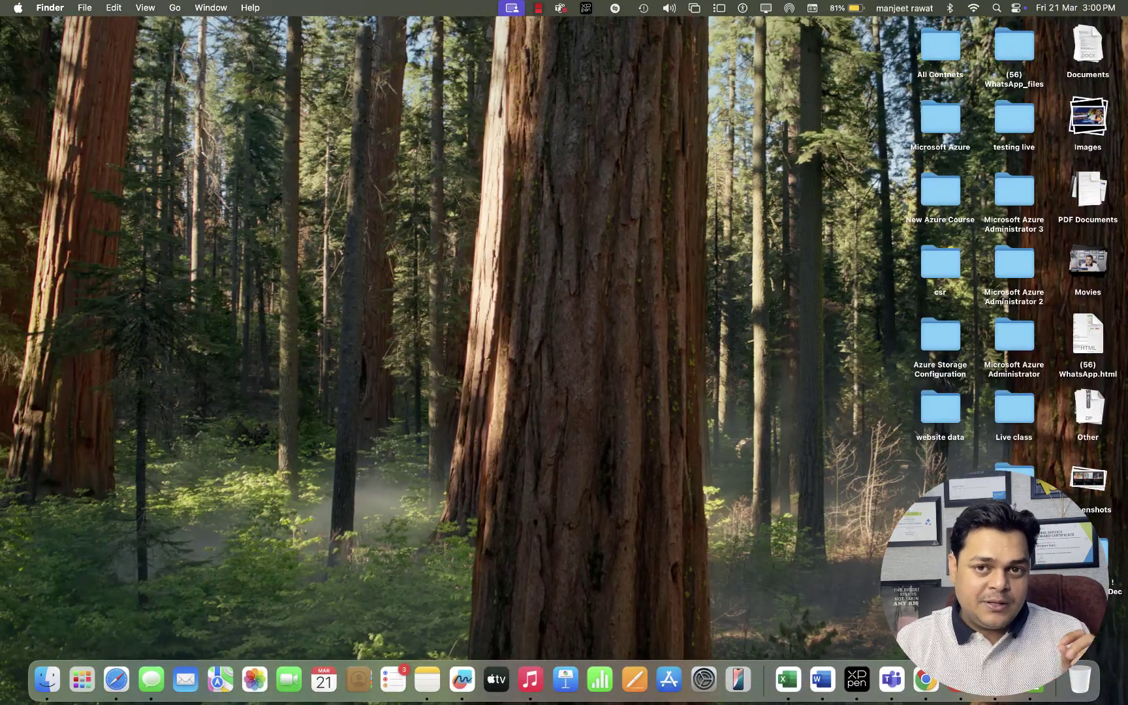